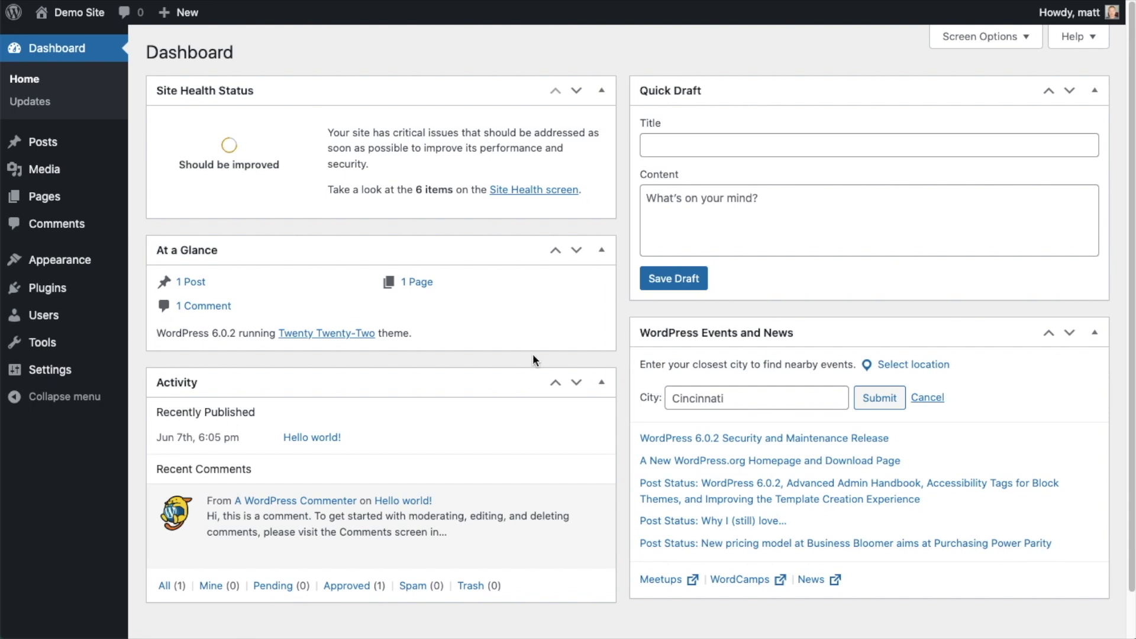
# Open the page for adding plugins, then download AIOSEO Pro from the Downloads section of the AIOSEO account website
pyautogui.click(49, 287)
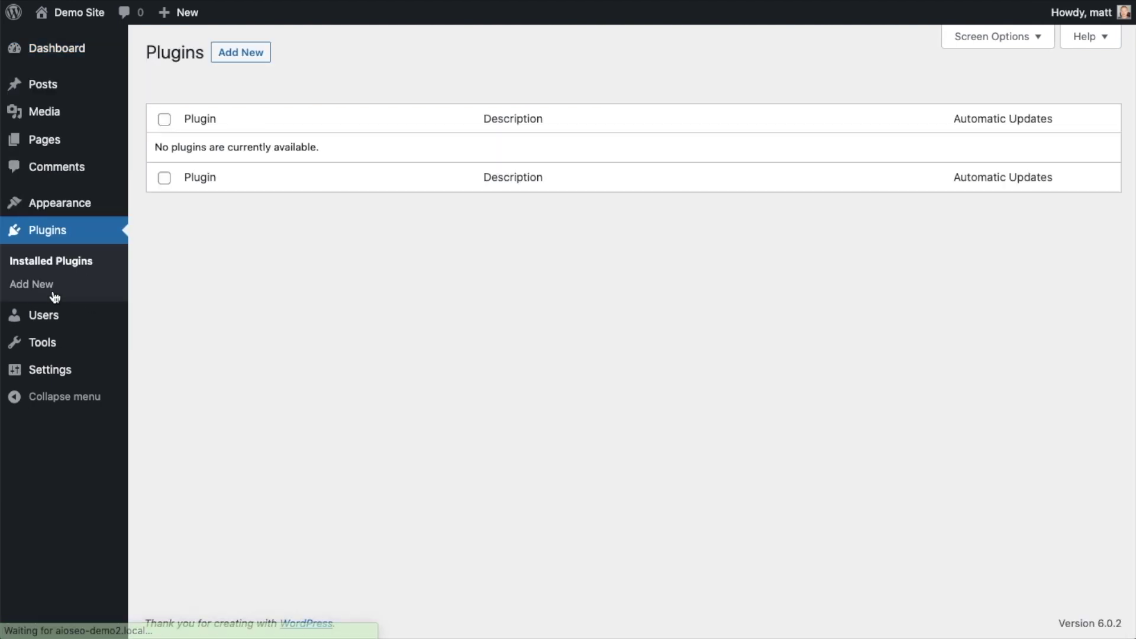
pyautogui.click(249, 62)
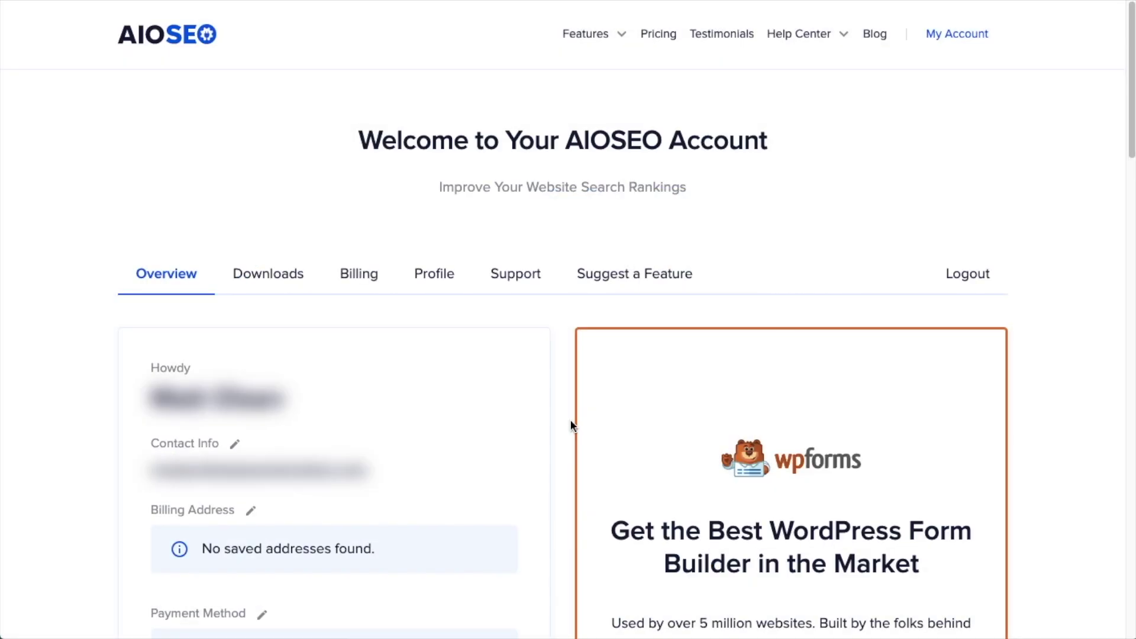
pyautogui.click(285, 279)
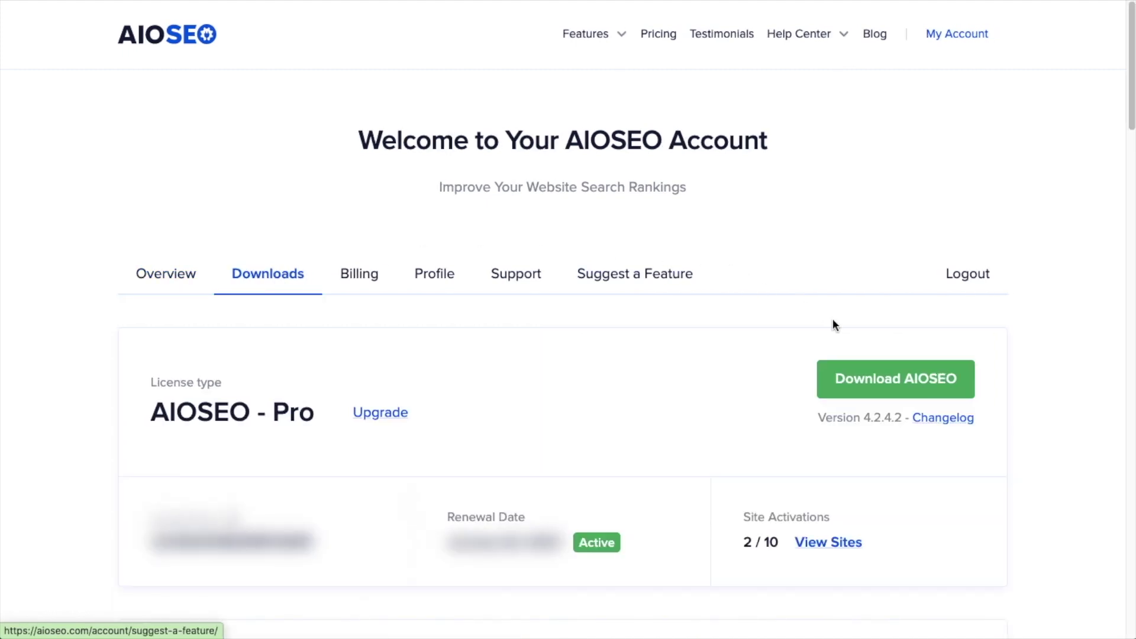
pyautogui.click(866, 382)
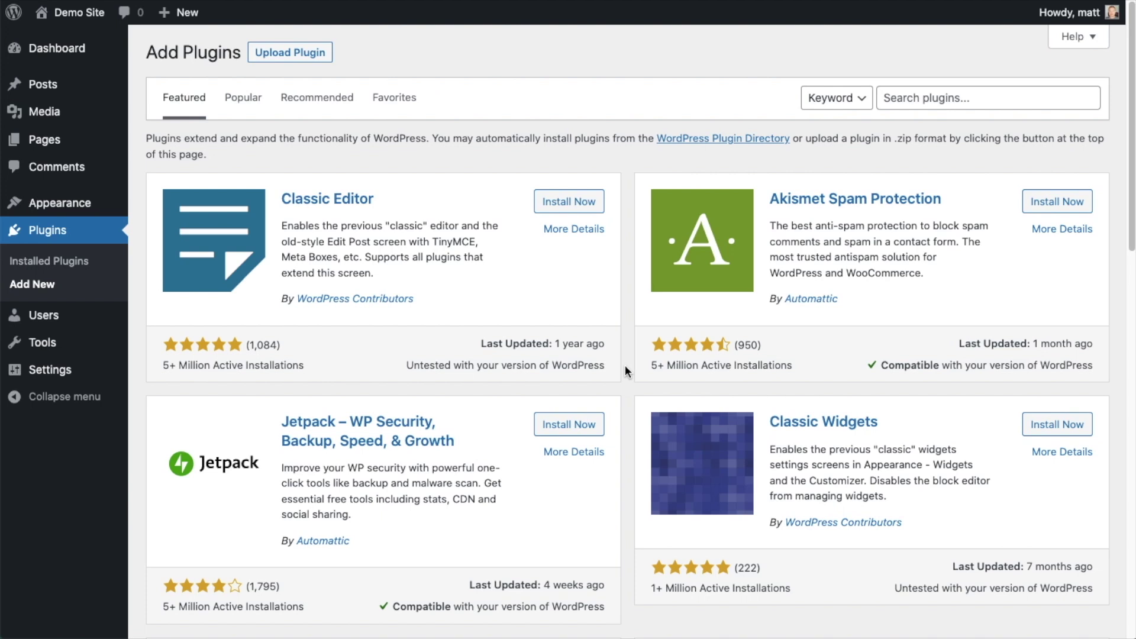
# Upload aioseo-pro-v4.2.4.2.zip as a plugin in WordPress, then install and activate it
pyautogui.click(303, 53)
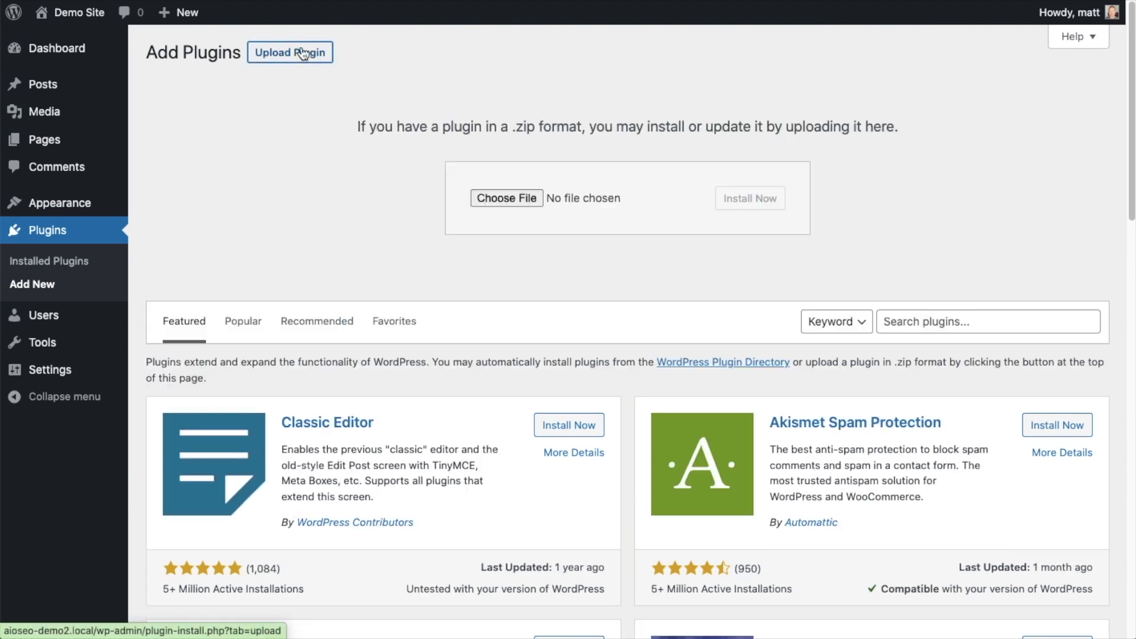
pyautogui.click(507, 199)
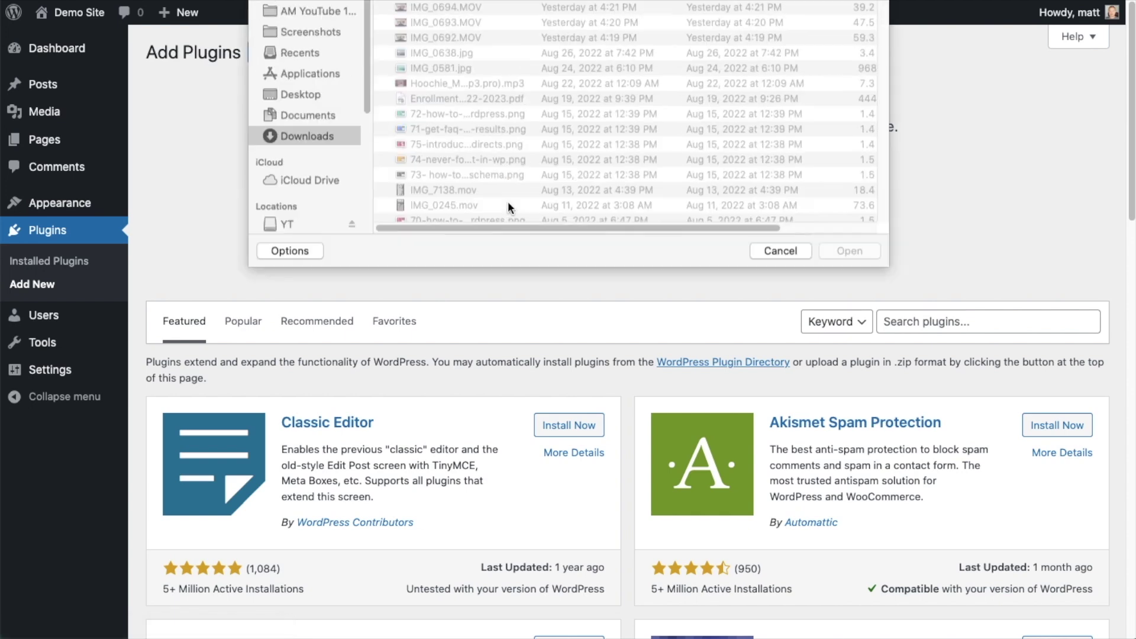
pyautogui.doubleClick(457, 55)
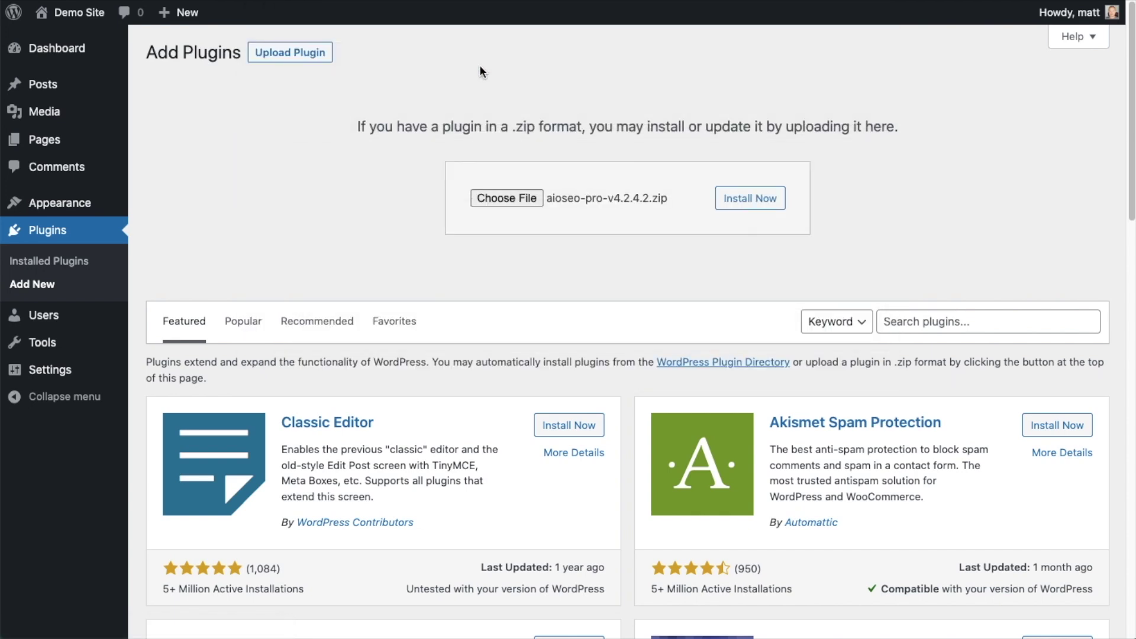
pyautogui.click(735, 206)
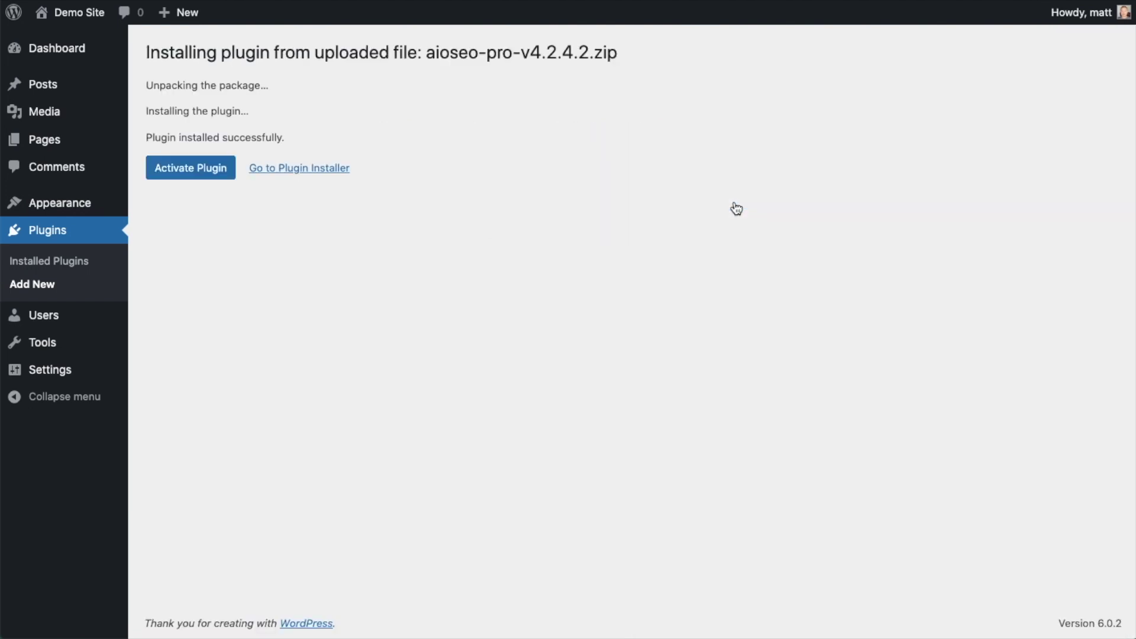
pyautogui.click(184, 168)
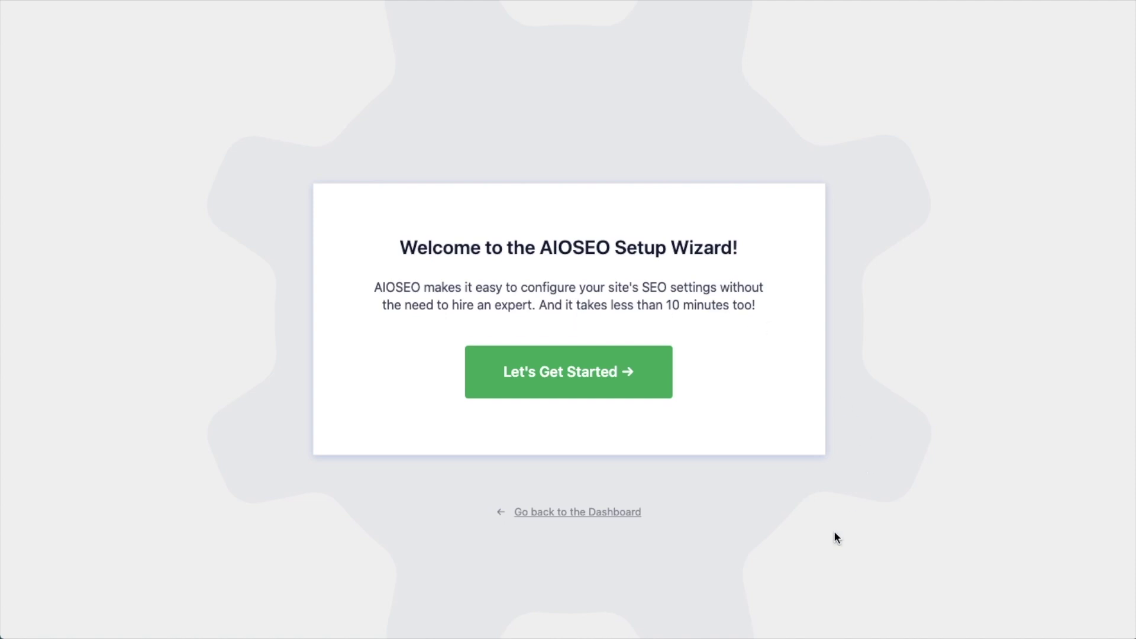
# Leave the AIOSEO setup wizard, open the license settings, and copy the Pro license key from the AIOSEO account's downloads page
pyautogui.click(576, 519)
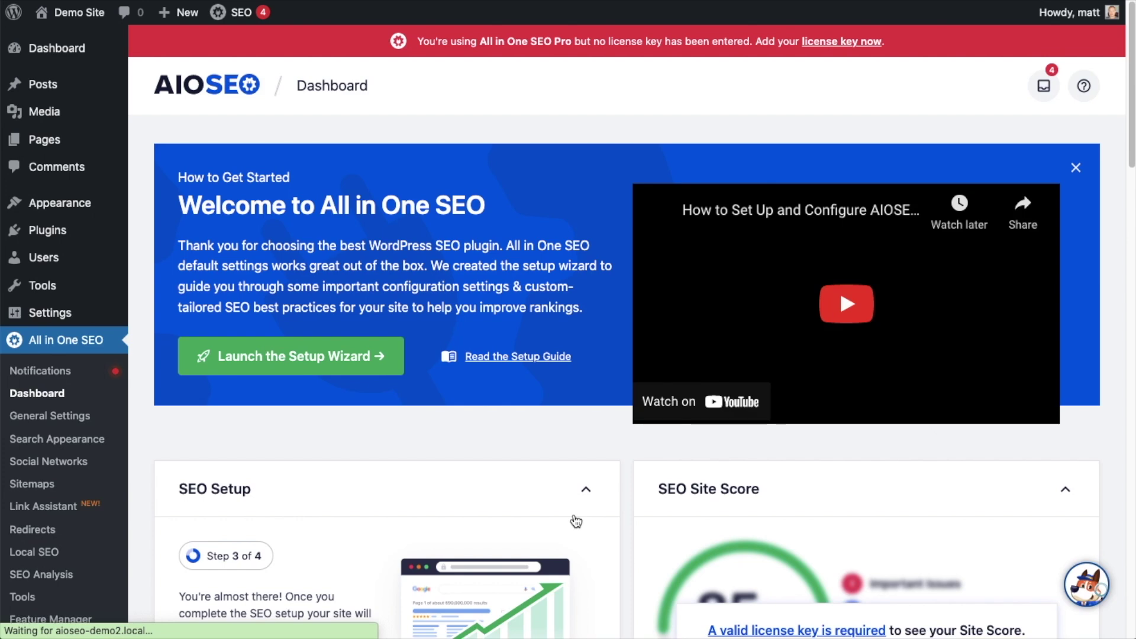
pyautogui.scroll(-4, 626, 297)
pyautogui.scroll(-3, 626, 299)
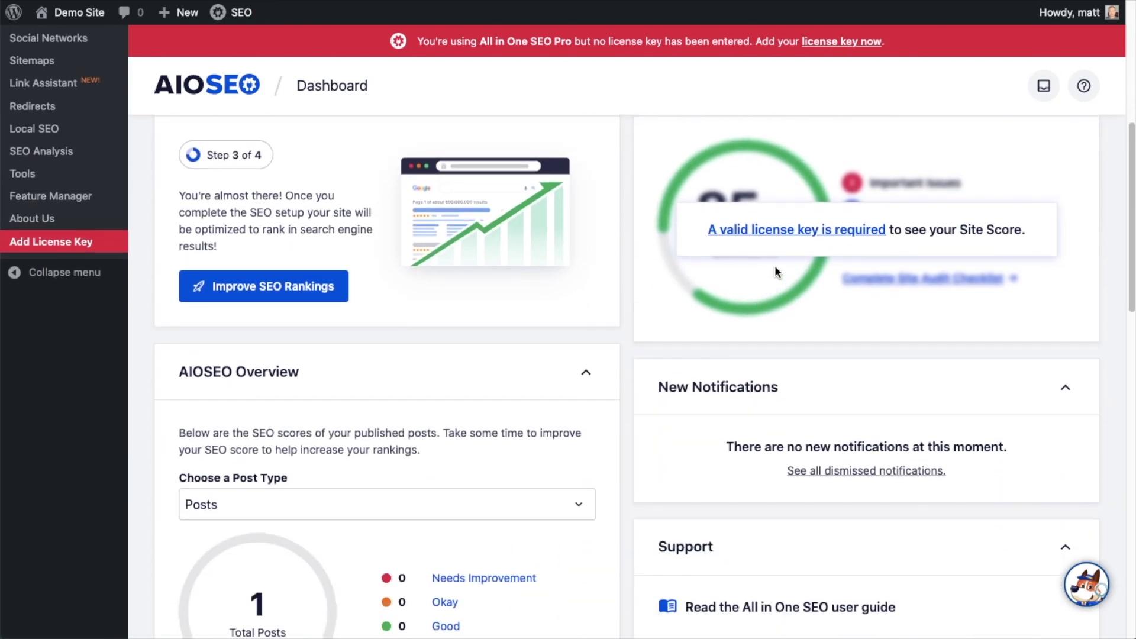
pyautogui.click(781, 233)
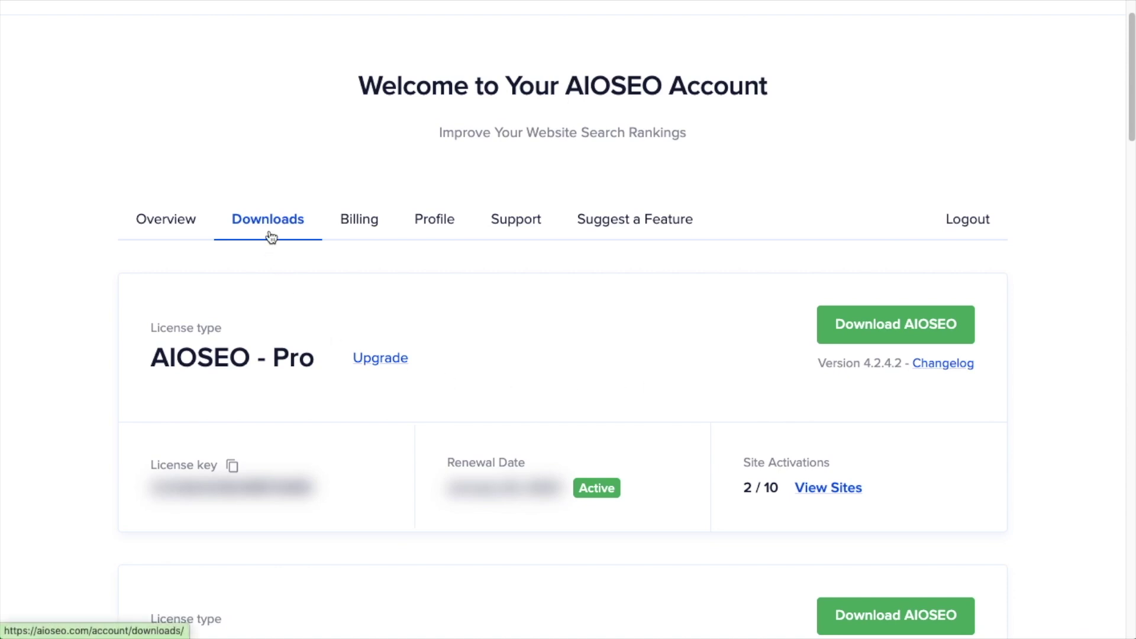
pyautogui.click(233, 467)
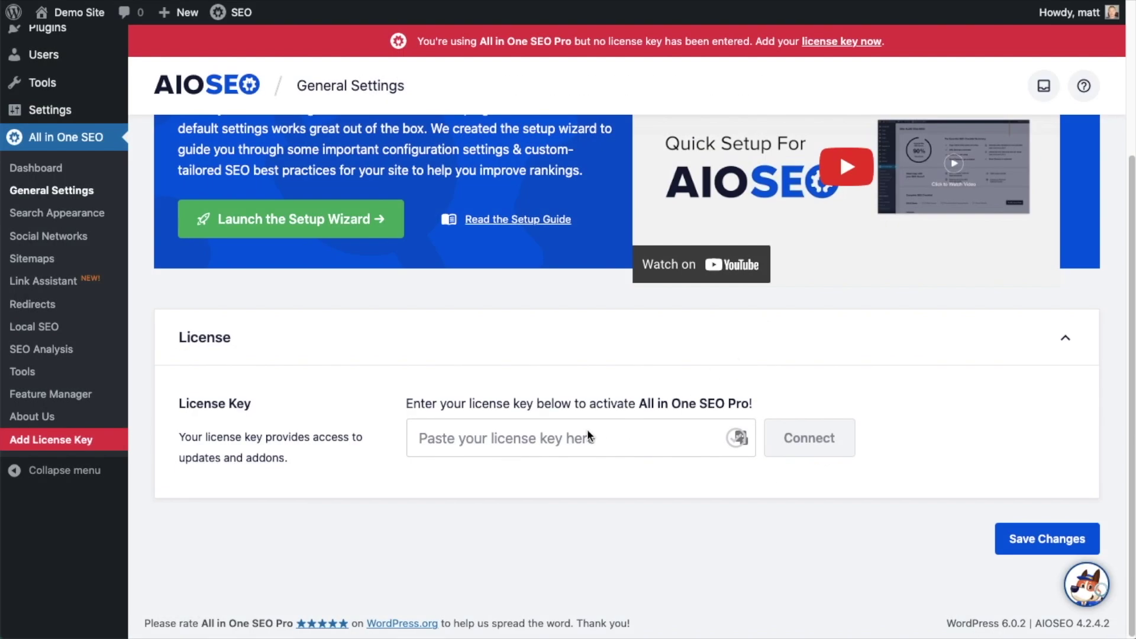
# Paste the license key into the License Key field of AIOSEO's General Settings, connect it and save the changes
pyautogui.click(514, 437)
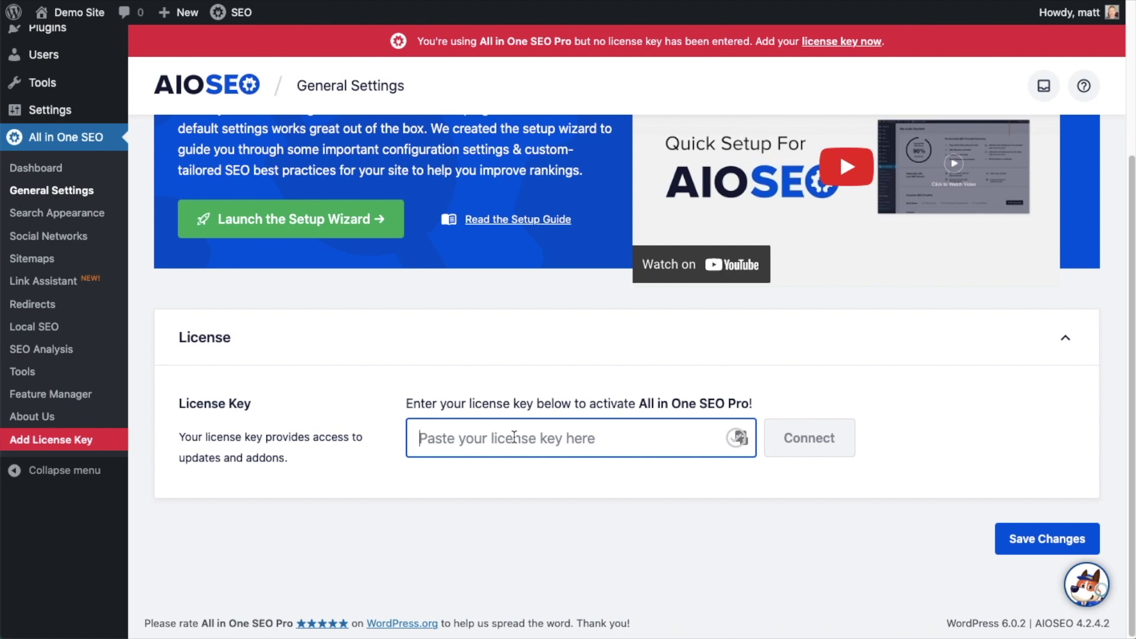
pyautogui.hotkey('ctrl', 'v')
pyautogui.click(813, 437)
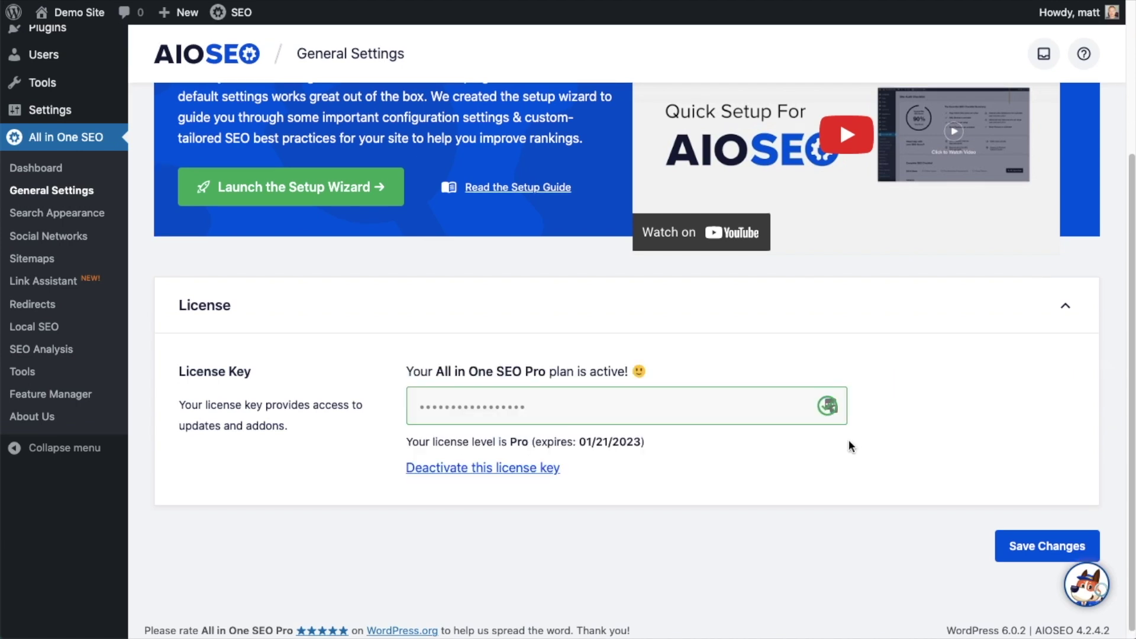
pyautogui.click(1052, 544)
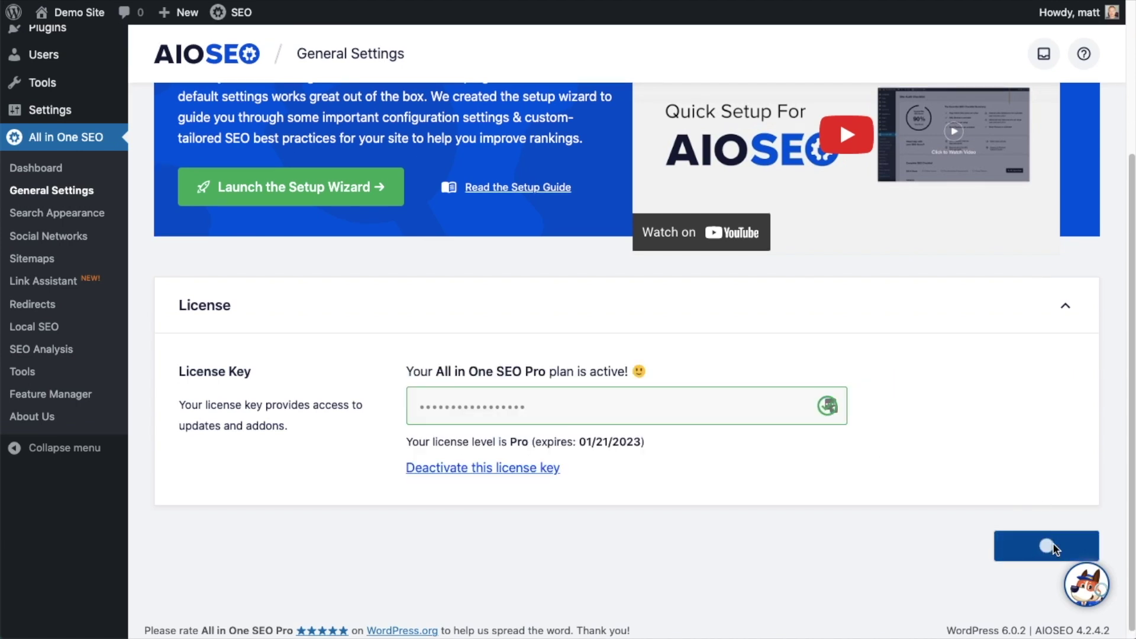
# Return to the main WordPress dashboard from the AIOSEO settings
pyautogui.scroll(1, 889, 482)
pyautogui.scroll(5, 889, 483)
pyautogui.click(62, 51)
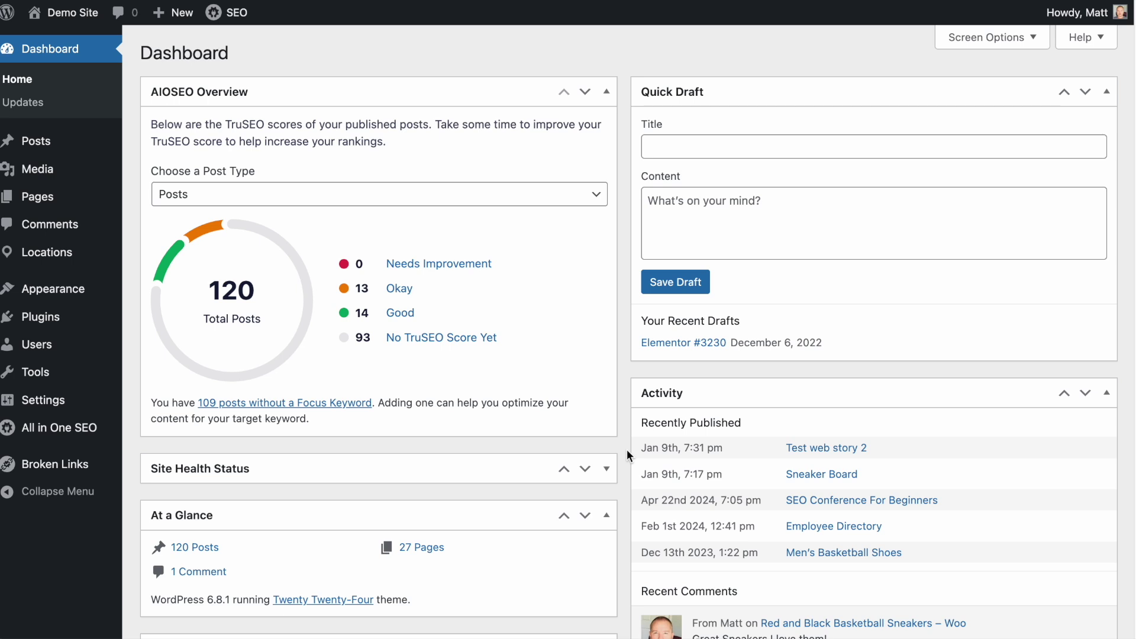
pyautogui.scroll(-1, 528, 410)
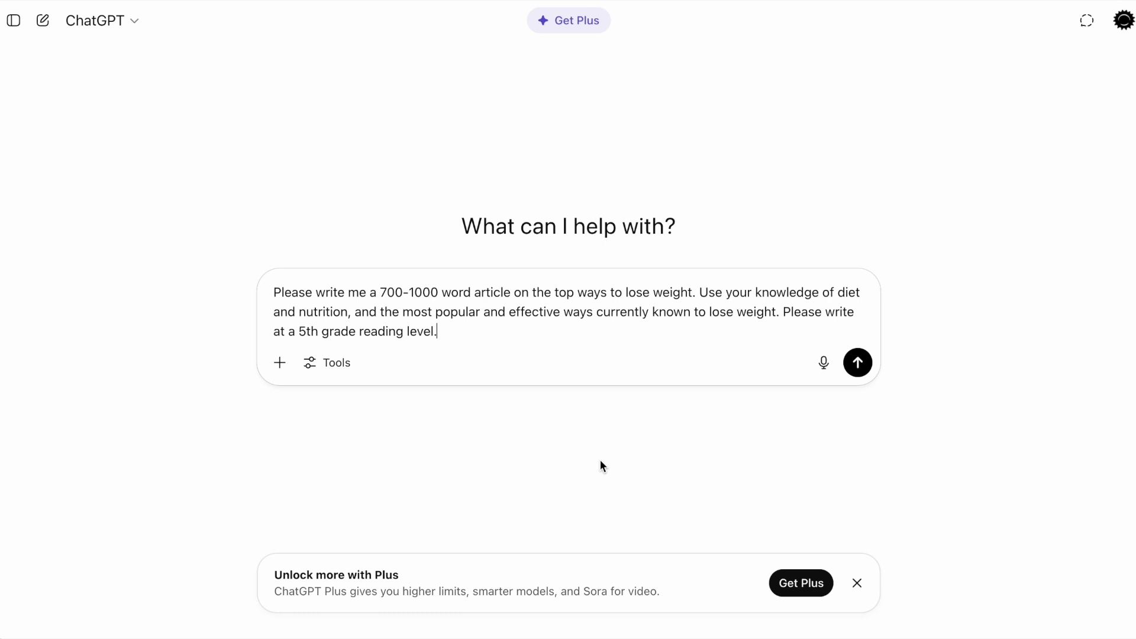
# Switch to ChatGPT and submit the prompt for a 700-1000 word article on the top ways to lose weight at a 5th grade reading level
pyautogui.moveTo(312, 292); pyautogui.dragTo(272, 293)
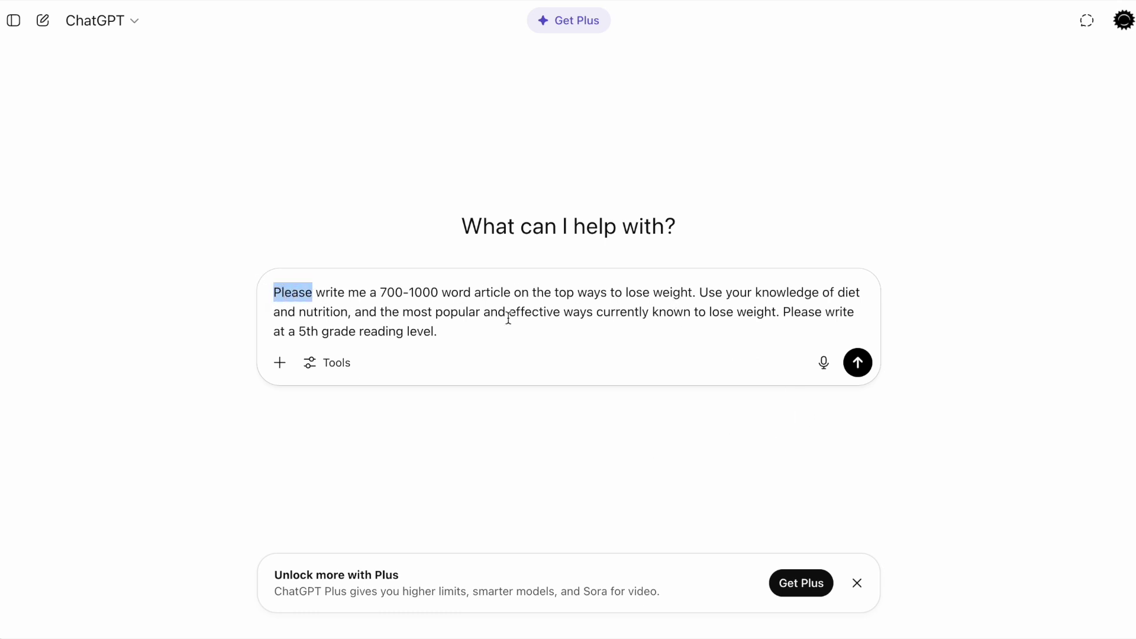
pyautogui.click(701, 291)
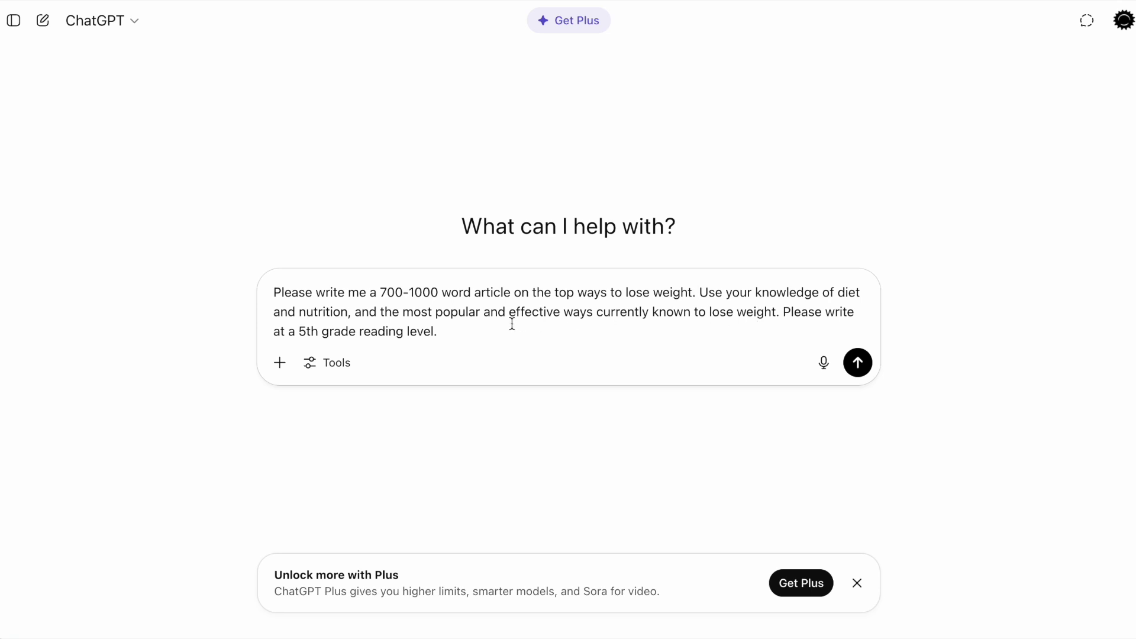
pyautogui.click(857, 363)
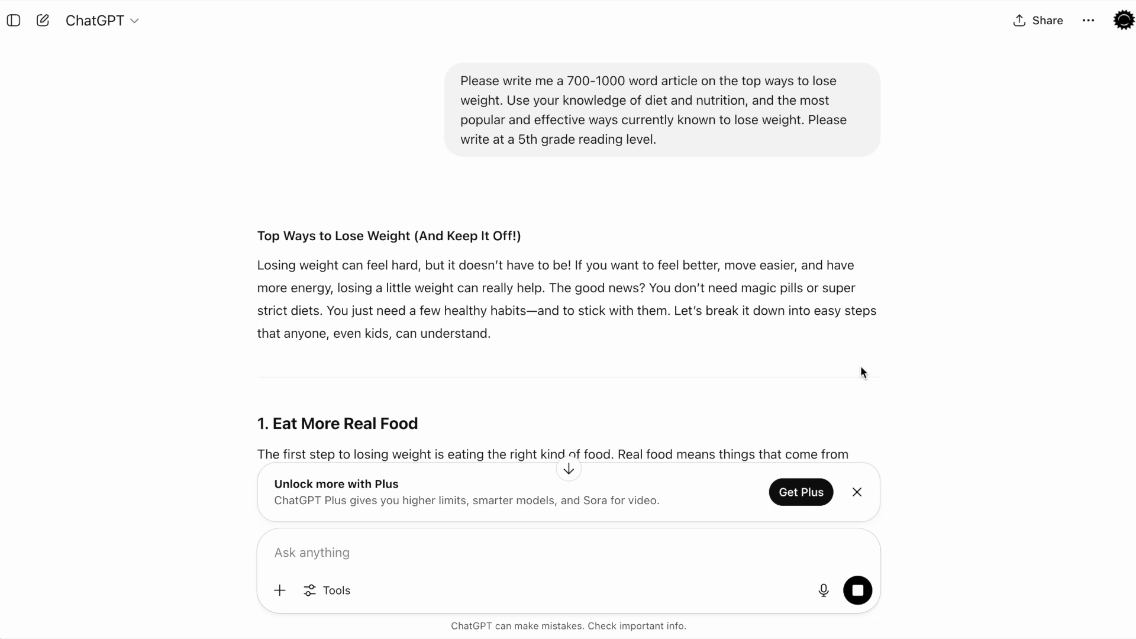
# Read through the generated weight loss article from its introduction down to the Final Thoughts recap
pyautogui.scroll(-5, 860, 372)
pyautogui.scroll(-3, 861, 371)
pyautogui.scroll(-2, 861, 372)
pyautogui.scroll(-4, 862, 372)
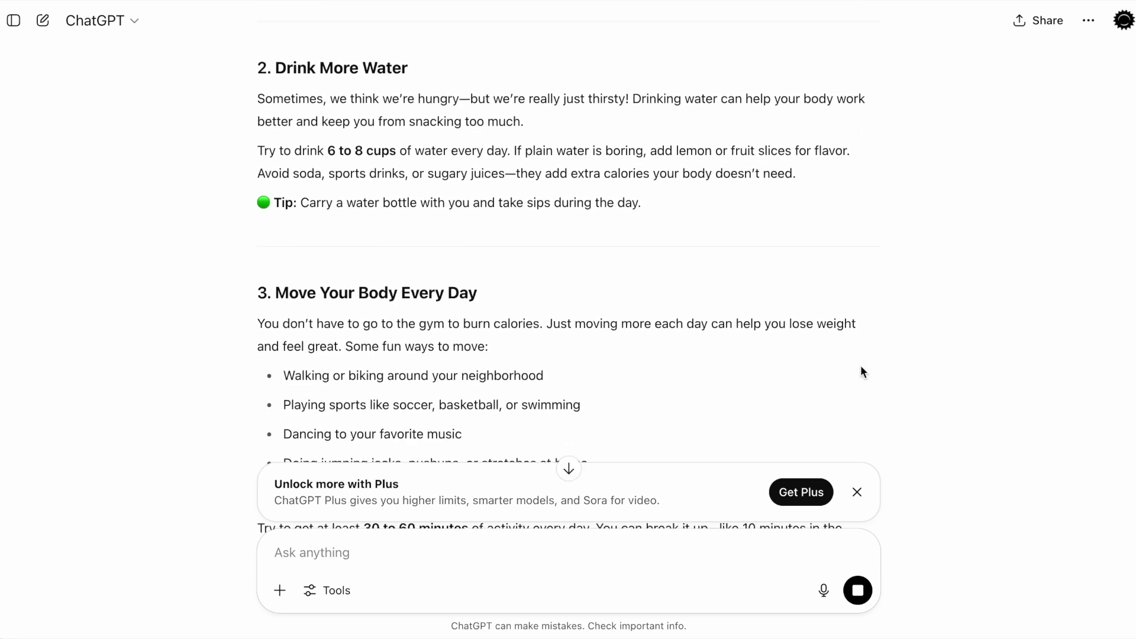
pyautogui.scroll(-1, 861, 372)
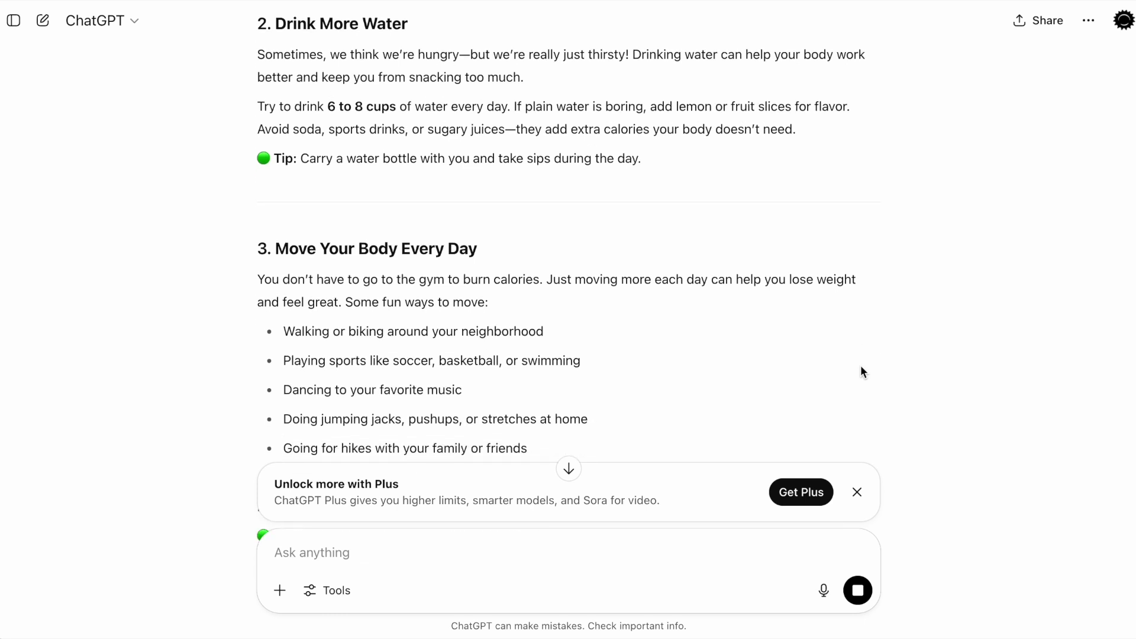
pyautogui.scroll(-18, 861, 371)
pyautogui.scroll(-5, 727, 305)
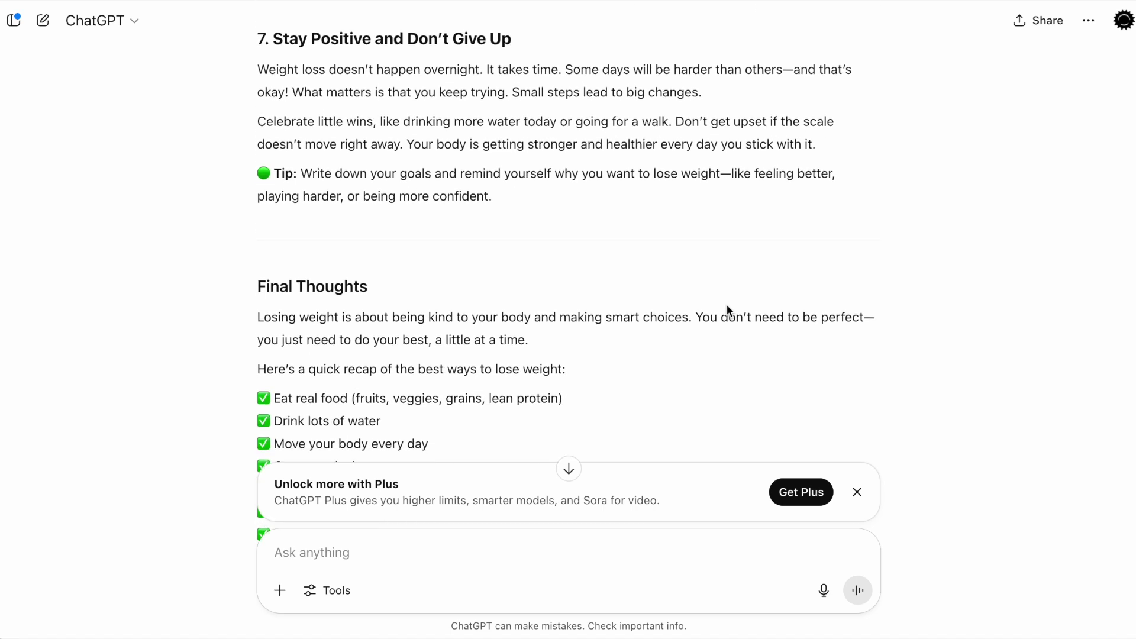
pyautogui.scroll(-2, 727, 304)
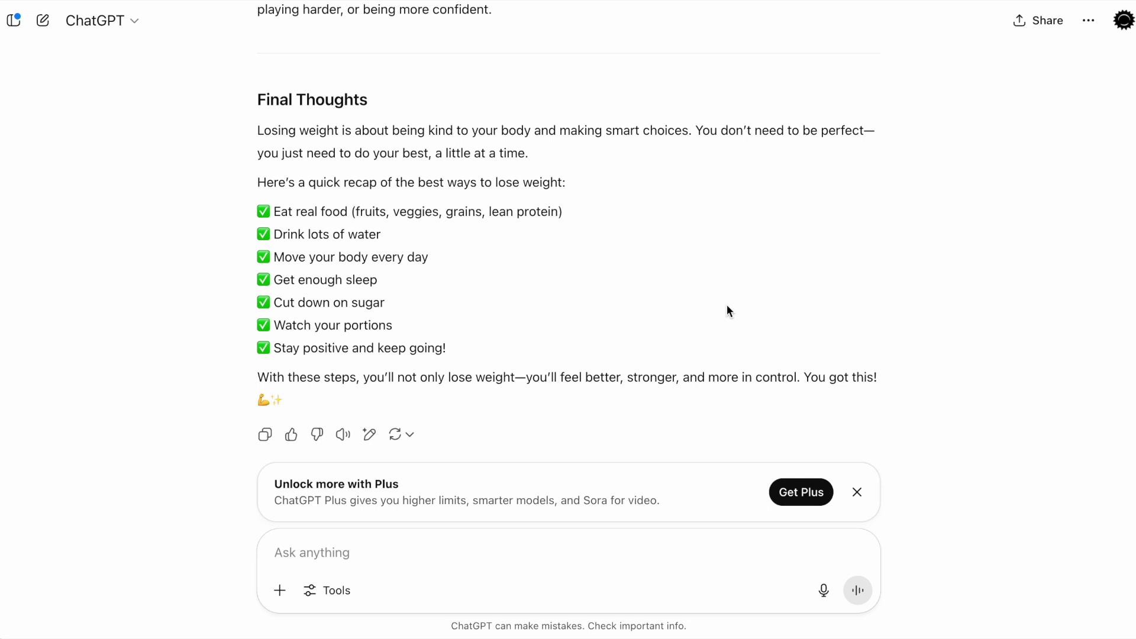
# Copy the full ChatGPT article and paste it into a new WordPress post, filling both title and body
pyautogui.click(265, 435)
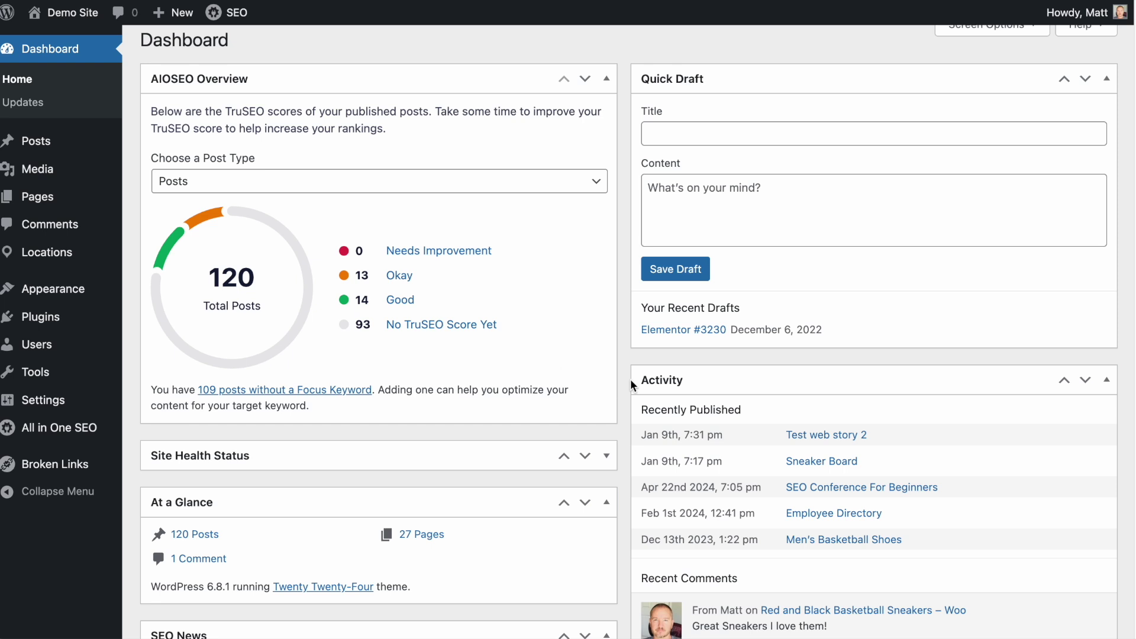
pyautogui.scroll(1, 630, 379)
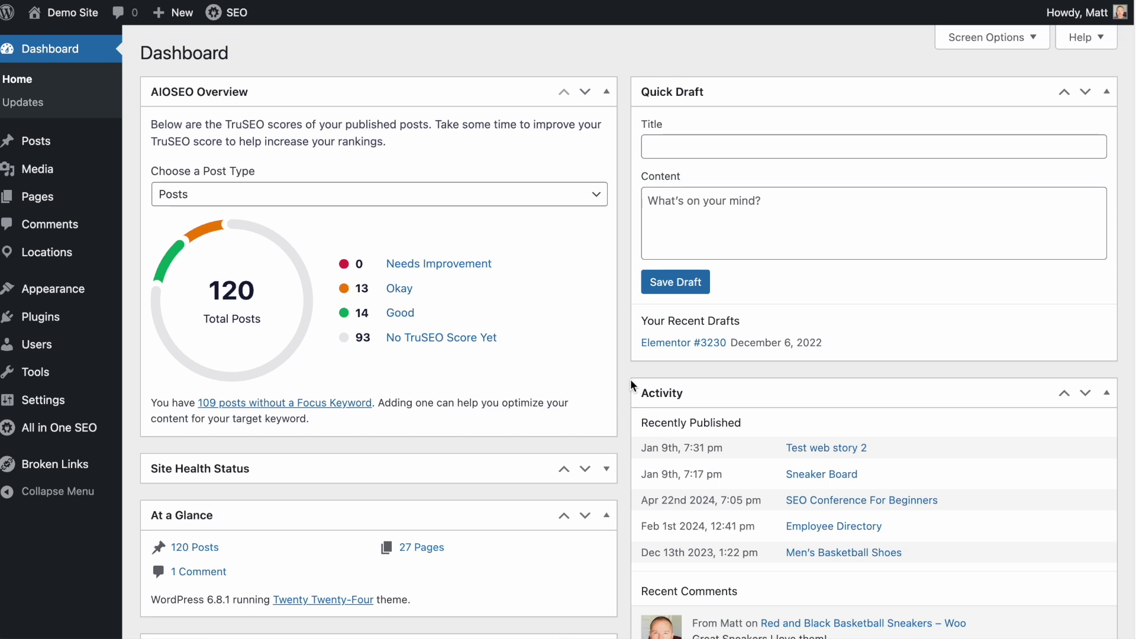
pyautogui.moveTo(25, 145)
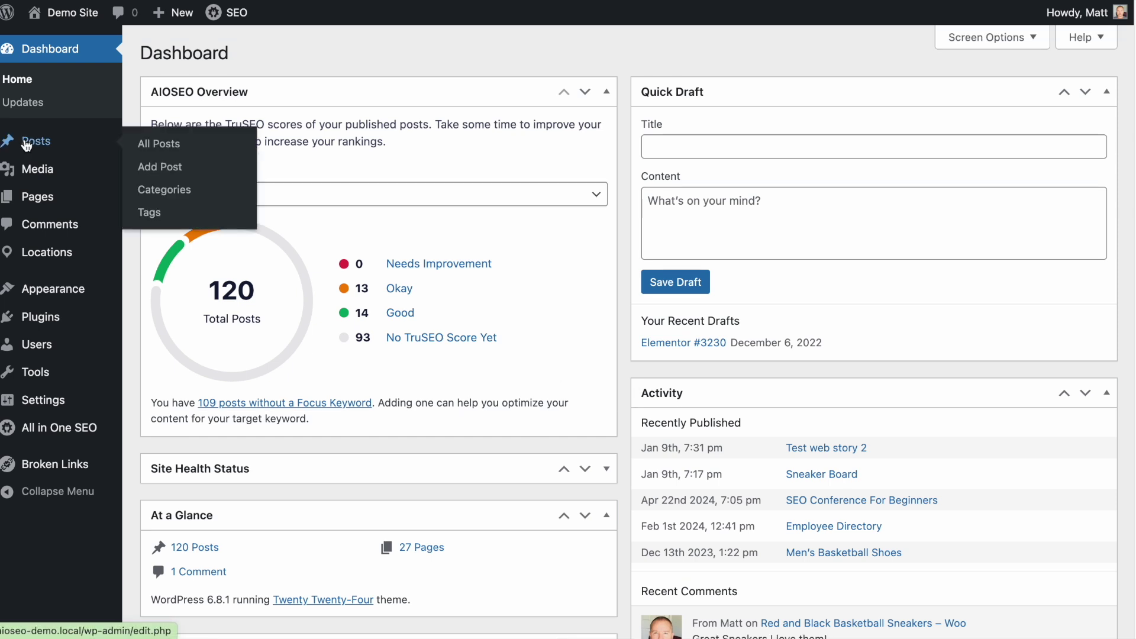
pyautogui.click(159, 167)
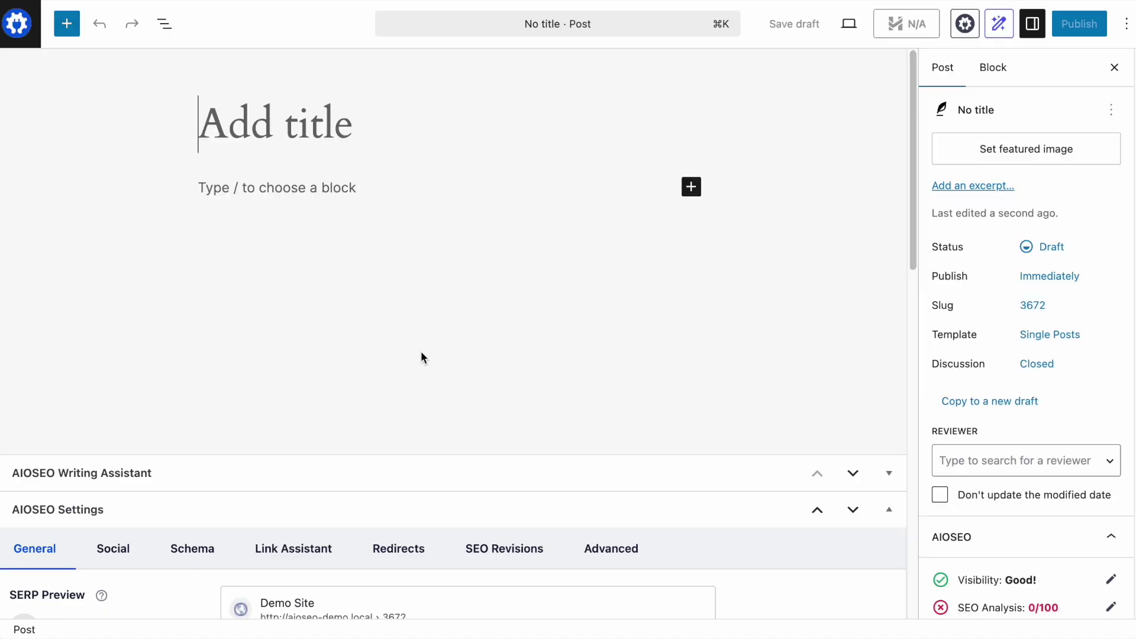
pyautogui.press('super+v')
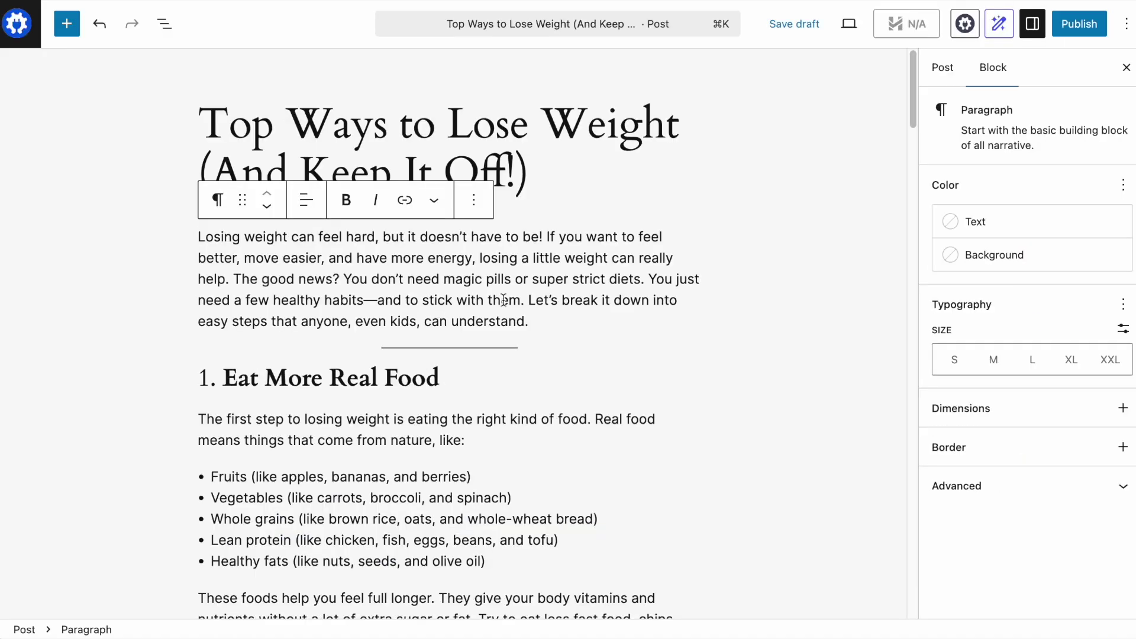
pyautogui.click(719, 345)
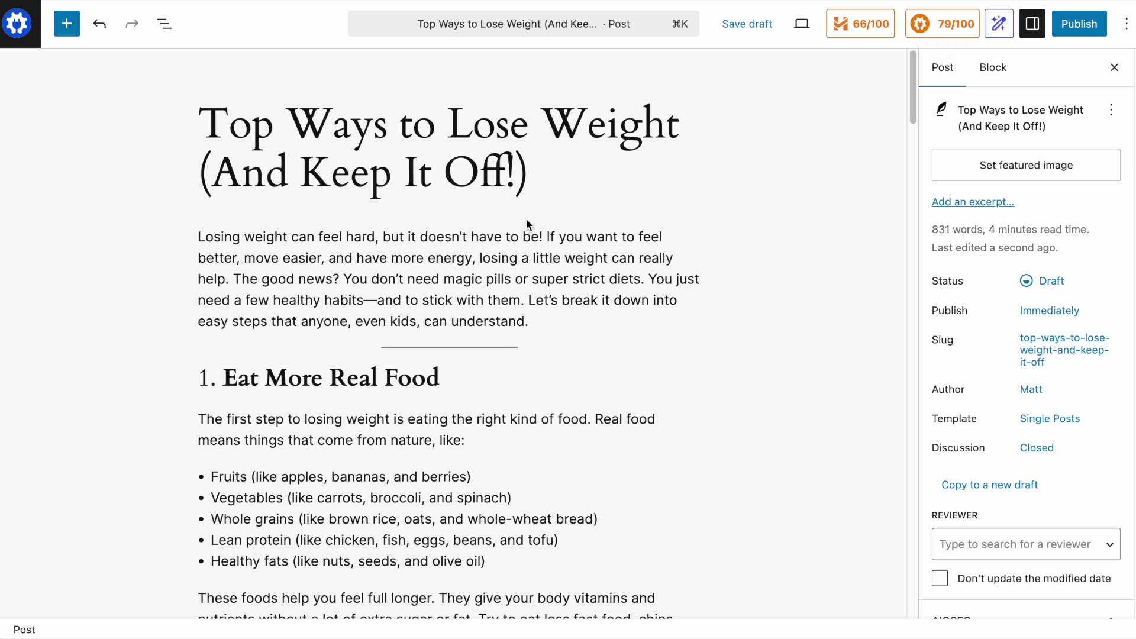
# Review the pasted post's title, numbered headings and body text down to the Final Thoughts section
pyautogui.click(623, 193)
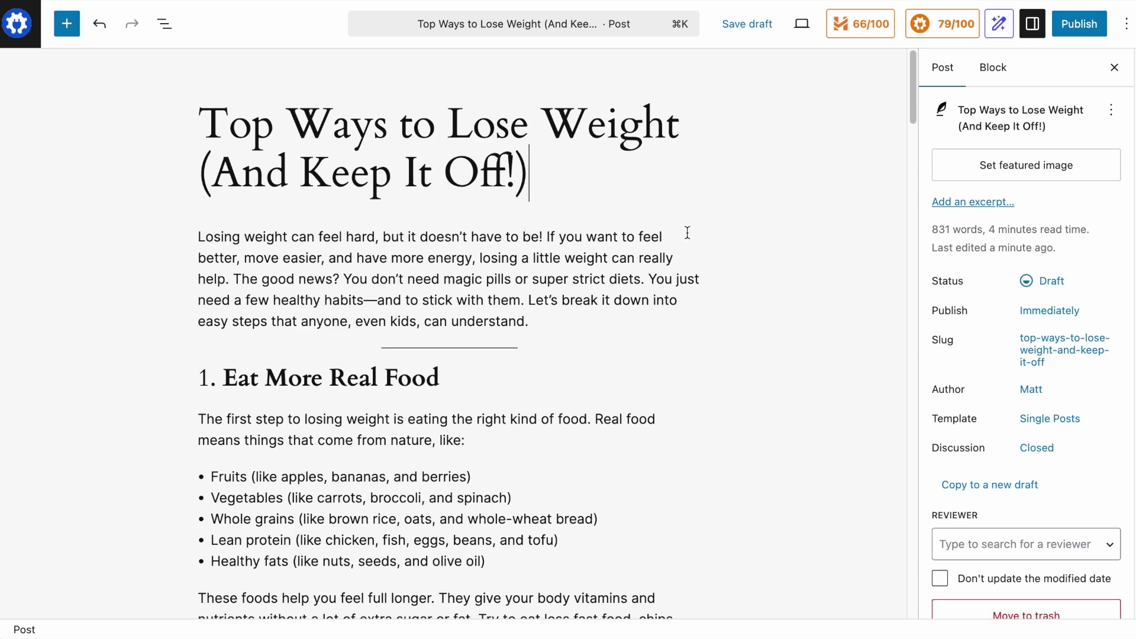
pyautogui.scroll(-2, 686, 233)
pyautogui.scroll(-4, 687, 233)
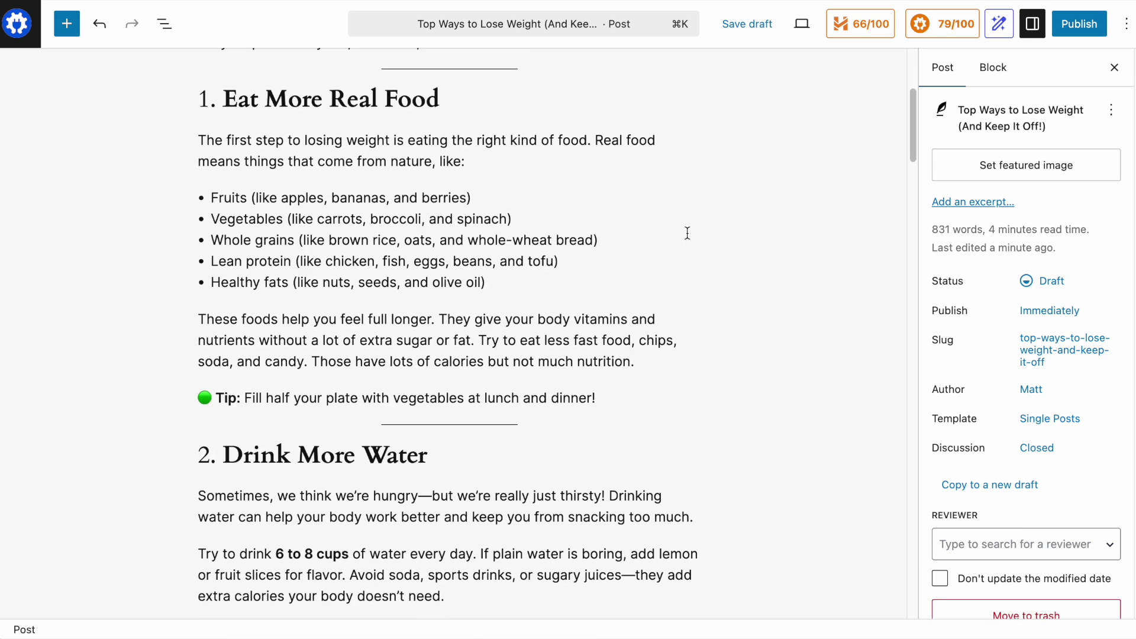
pyautogui.scroll(-8, 687, 233)
pyautogui.scroll(-12, 687, 233)
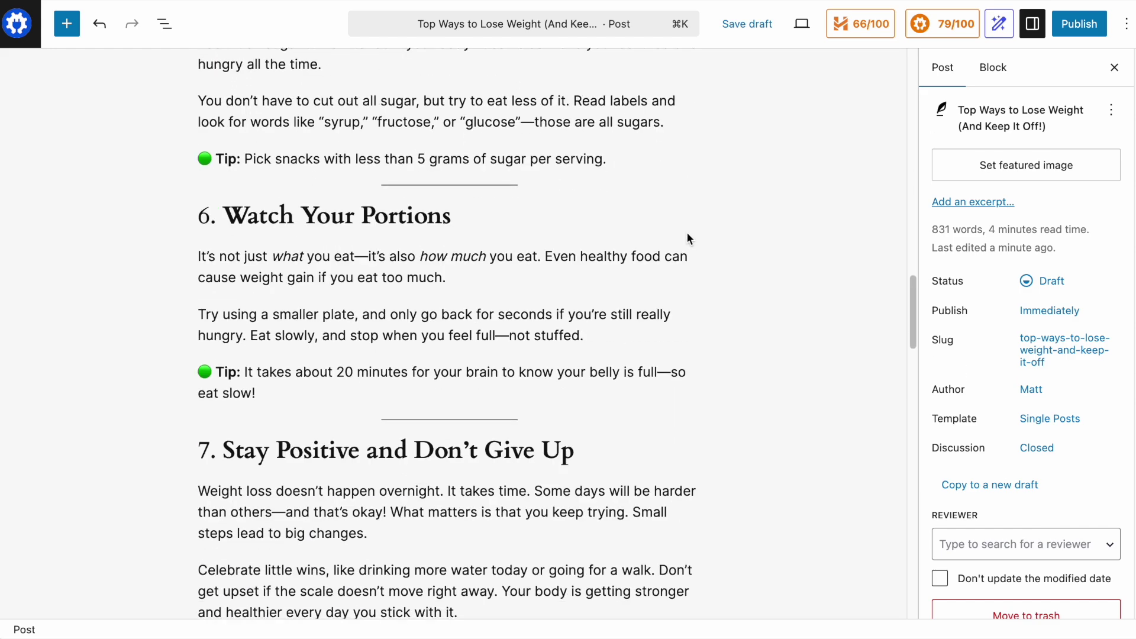
pyautogui.scroll(-2, 687, 237)
pyautogui.scroll(-4, 687, 233)
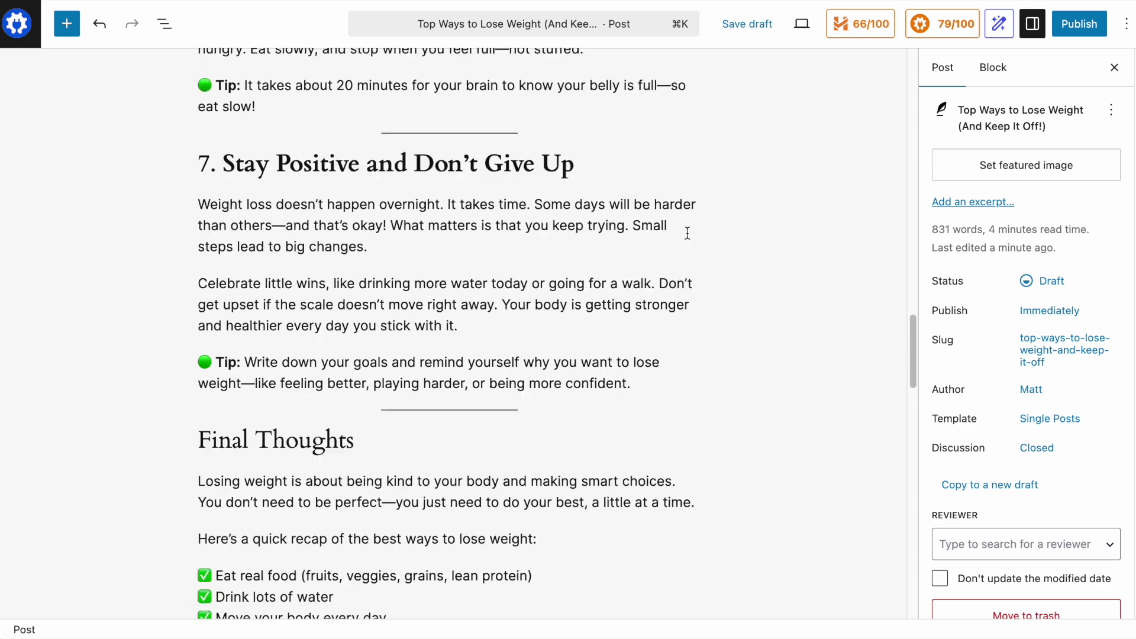
# Finish checking the end of the article and return to the title, highlighting the phrase "Ways to Lose Weight"
pyautogui.scroll(-1, 687, 233)
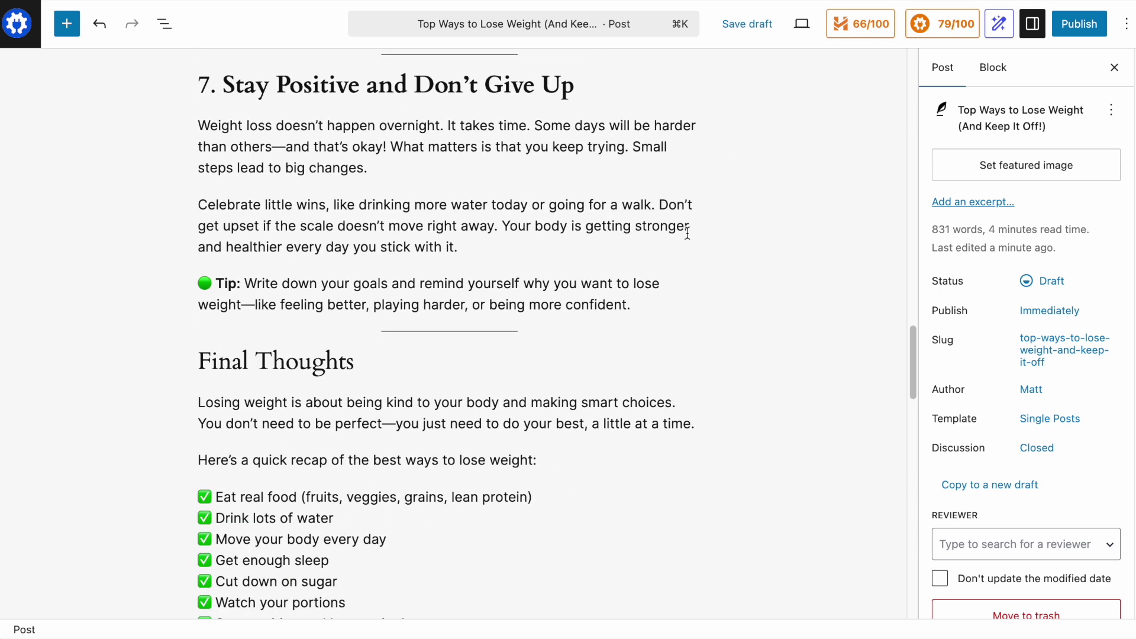
pyautogui.scroll(20, 687, 233)
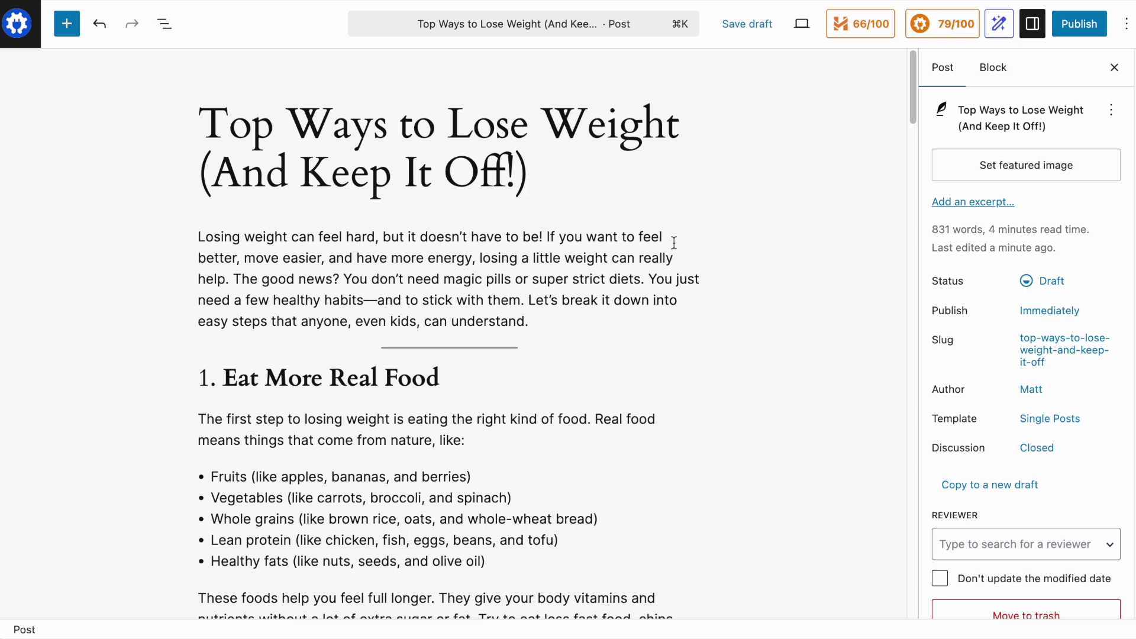
pyautogui.moveTo(685, 126); pyautogui.dragTo(301, 134)
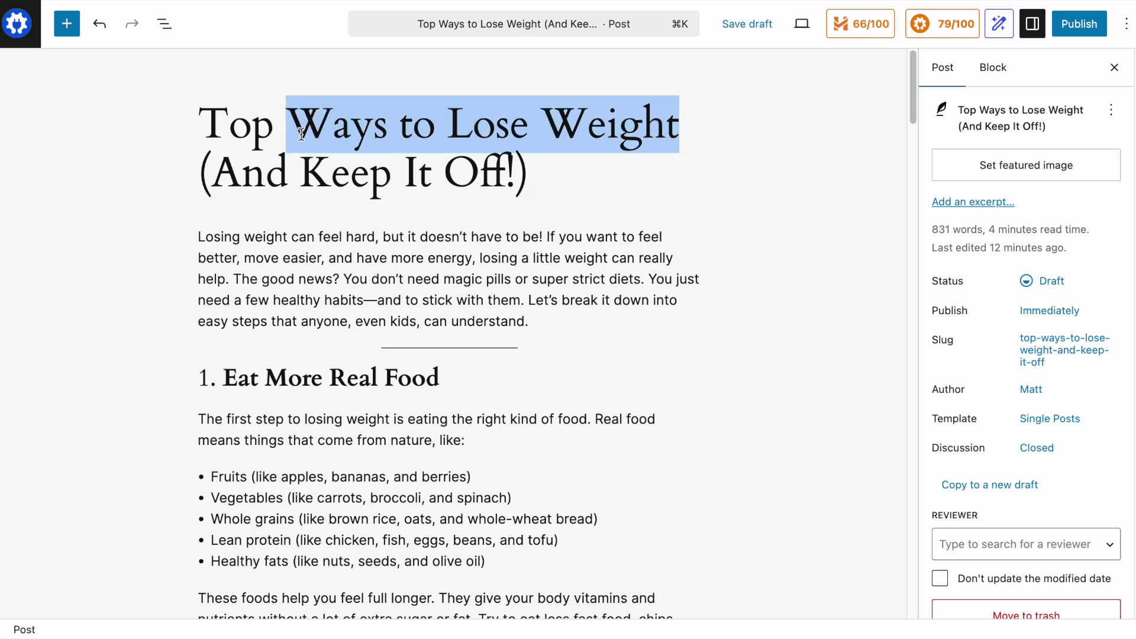
pyautogui.click(857, 258)
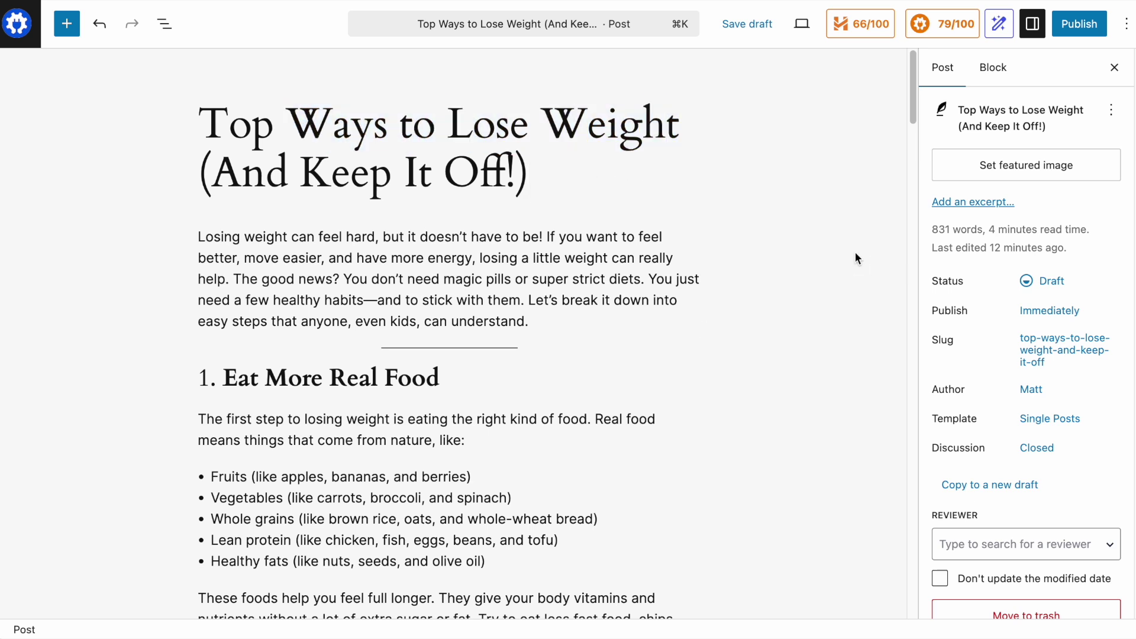
# Add "Seven Ways to Lose Weight" as the post's focus keyword in the AIOSEO General settings
pyautogui.click(950, 33)
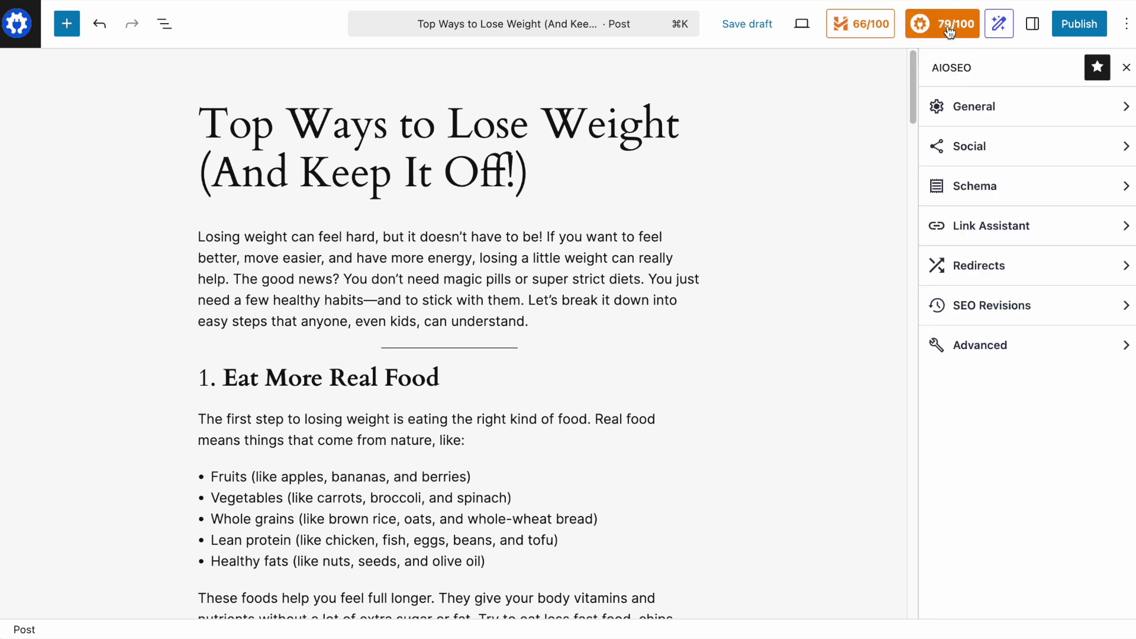
pyautogui.click(1123, 109)
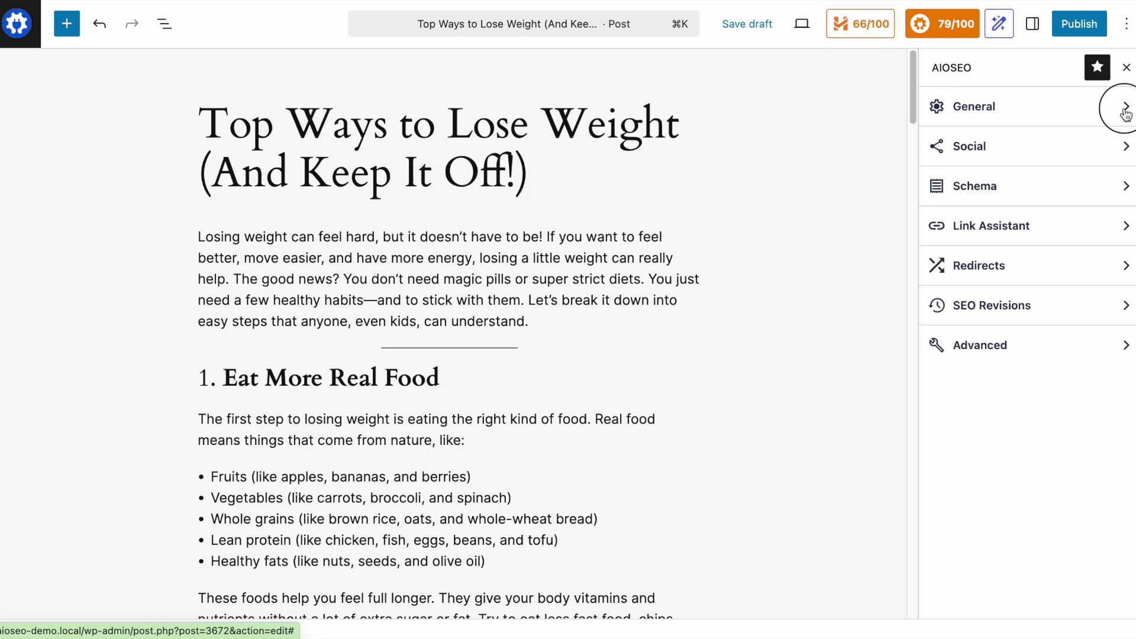
pyautogui.click(1112, 421)
pyautogui.scroll(-2, 1032, 417)
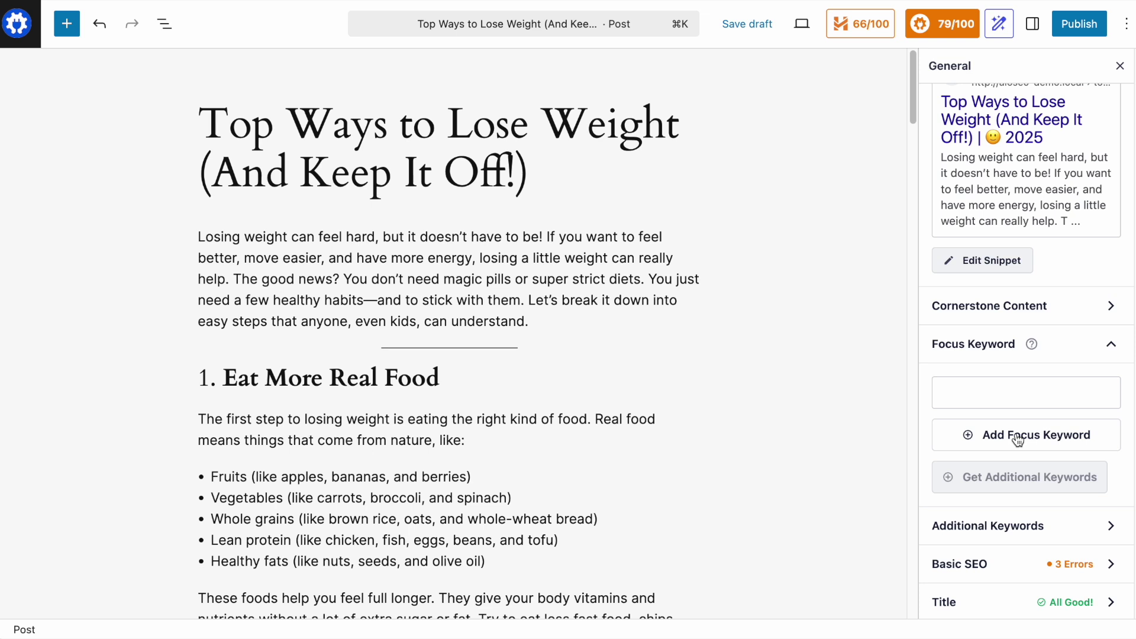
pyautogui.click(973, 398)
pyautogui.write('Seven')
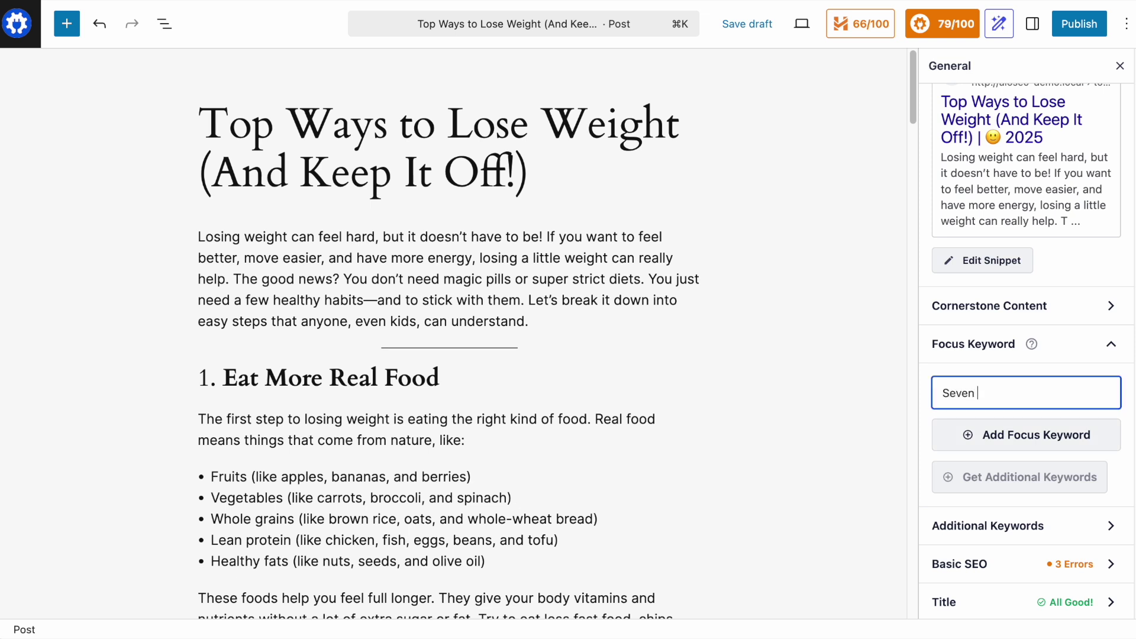
pyautogui.write(' Ways to Lose Weight')
pyautogui.click(1013, 443)
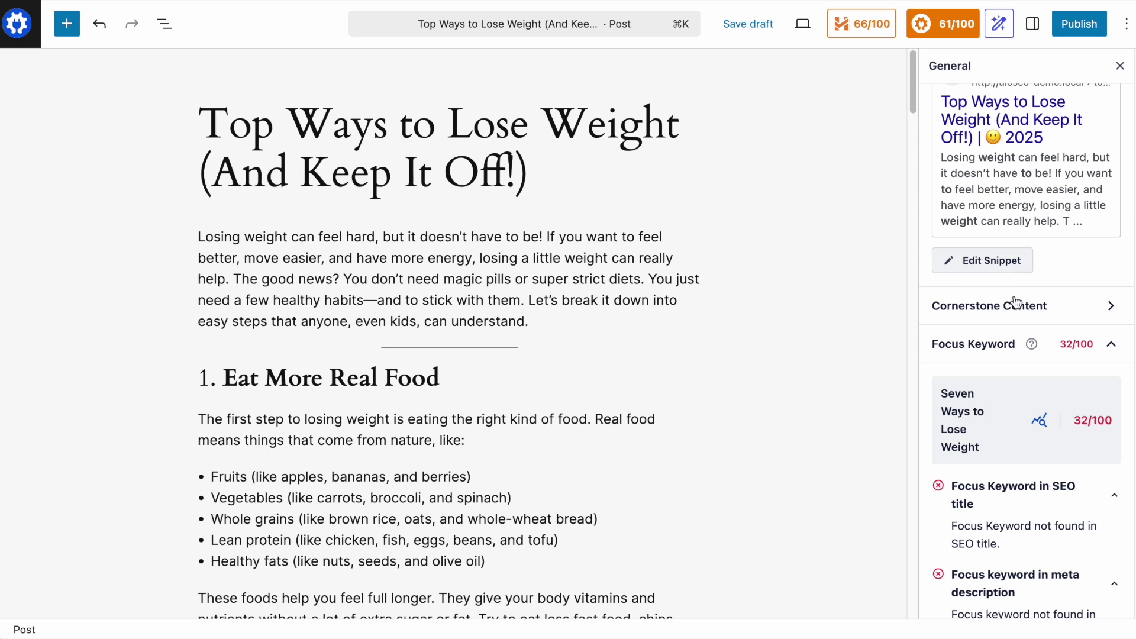
# Examine the focus keyword checks for SEO title, meta description, keyword length, URL and introduction
pyautogui.scroll(-1, 1016, 303)
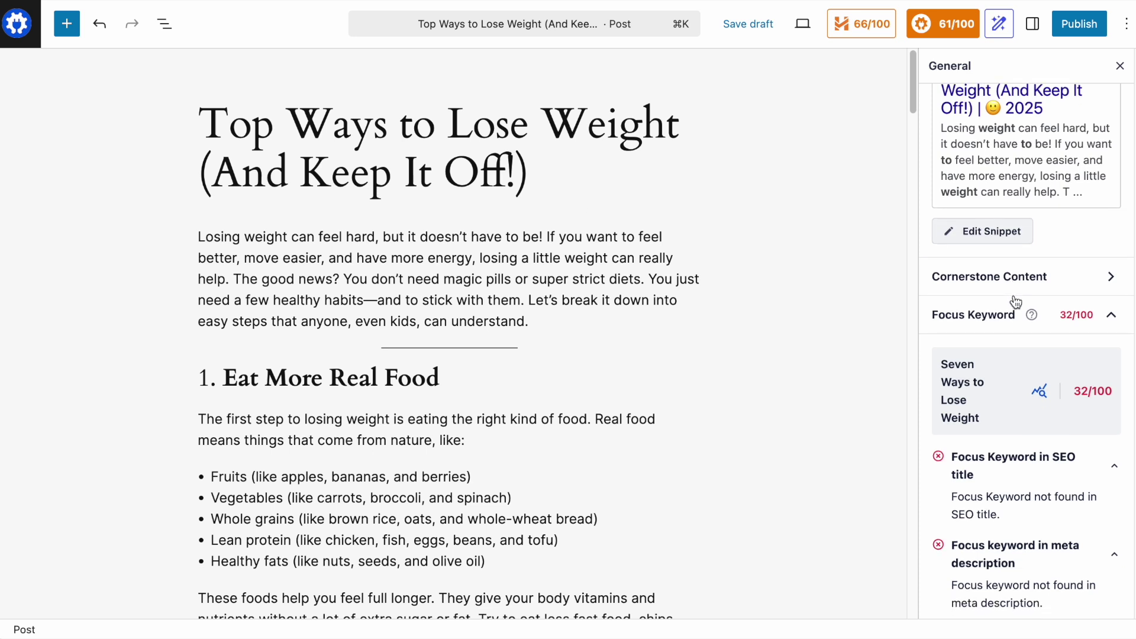
pyautogui.scroll(-3, 1016, 303)
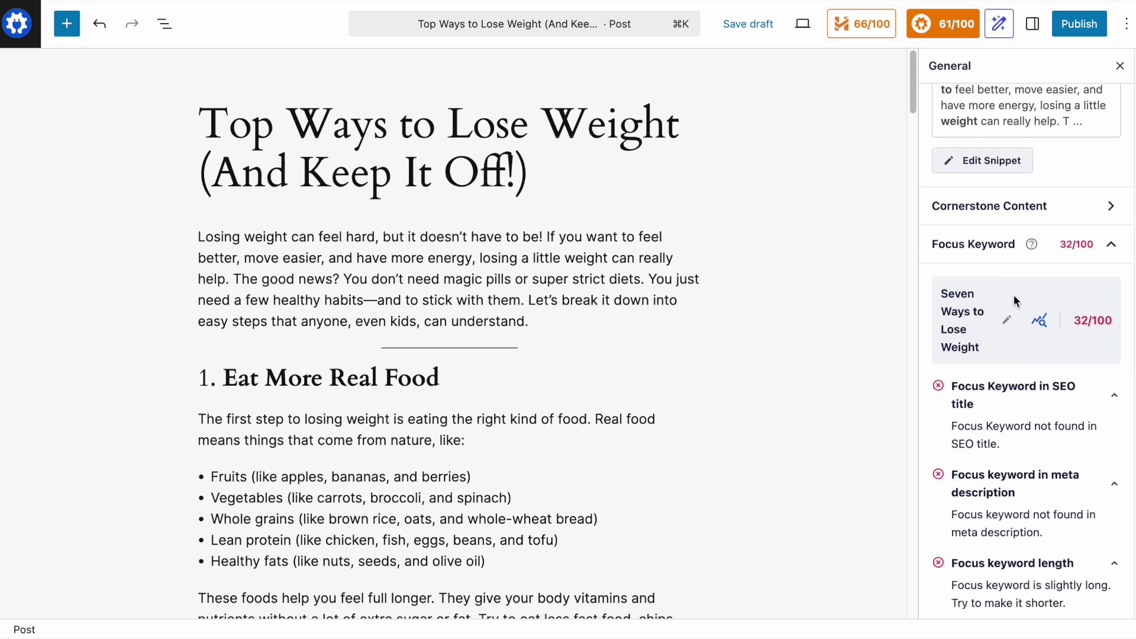
pyautogui.scroll(-3, 1013, 295)
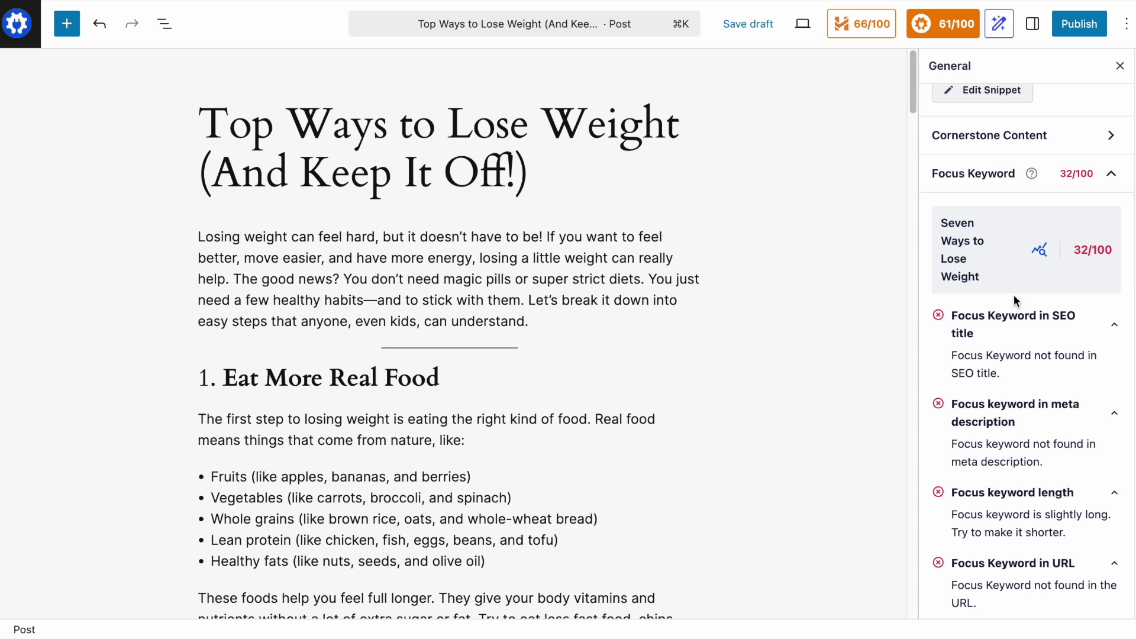
pyautogui.scroll(-2, 1013, 295)
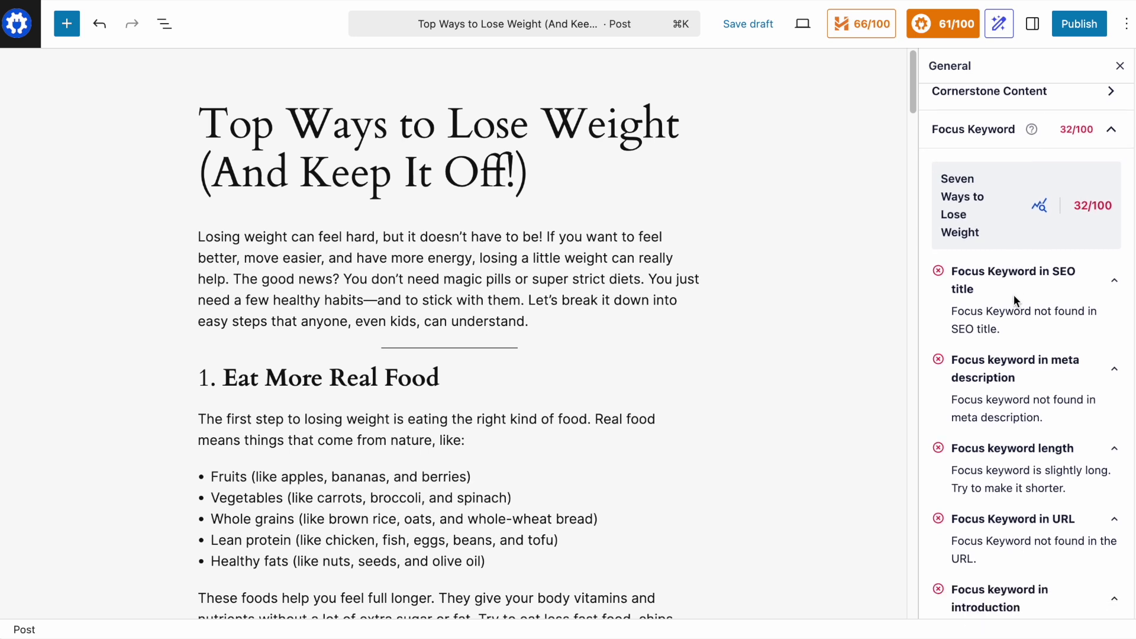
pyautogui.scroll(-1, 1018, 290)
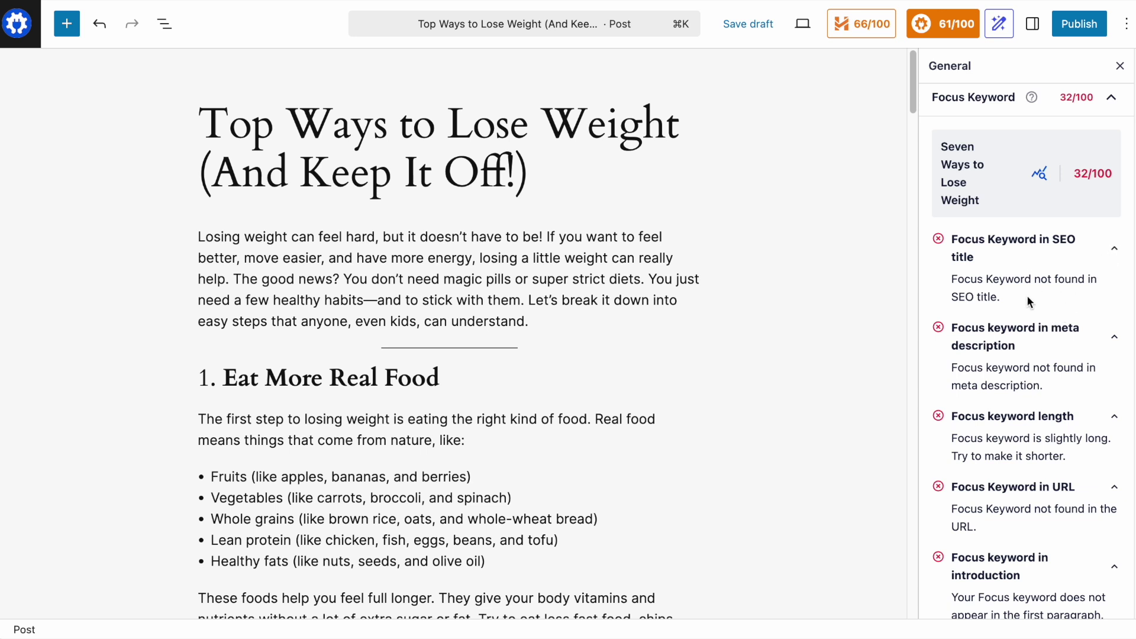
# Replace the word "Top" with "Seven" in the post title
pyautogui.click(333, 127)
pyautogui.moveTo(286, 117); pyautogui.dragTo(209, 122)
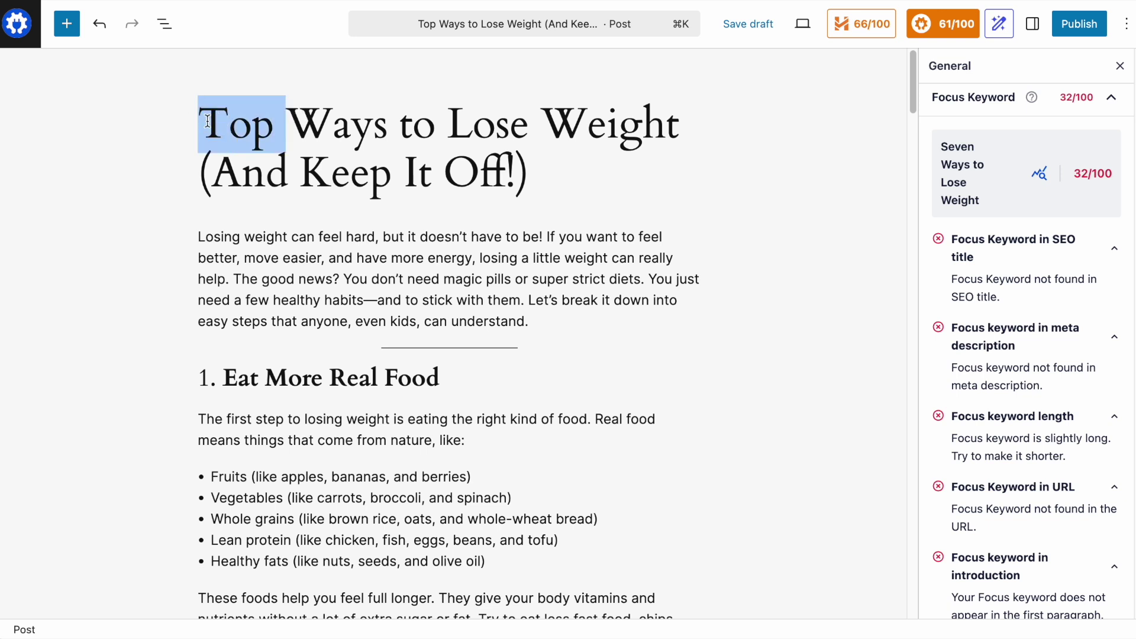
pyautogui.write('Seven')
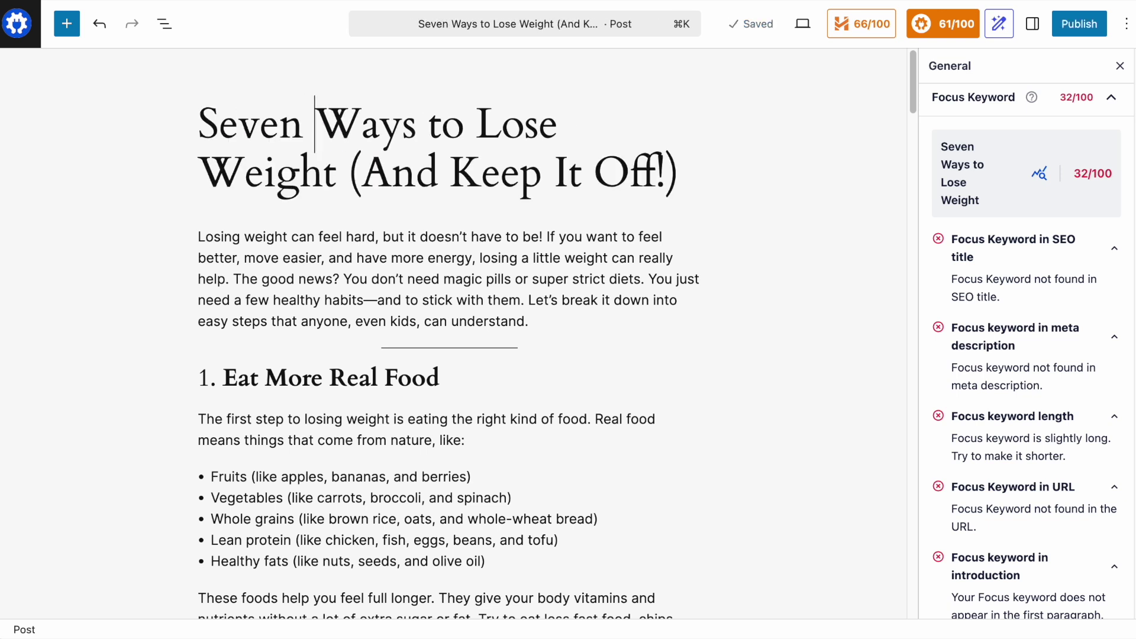
pyautogui.click(487, 236)
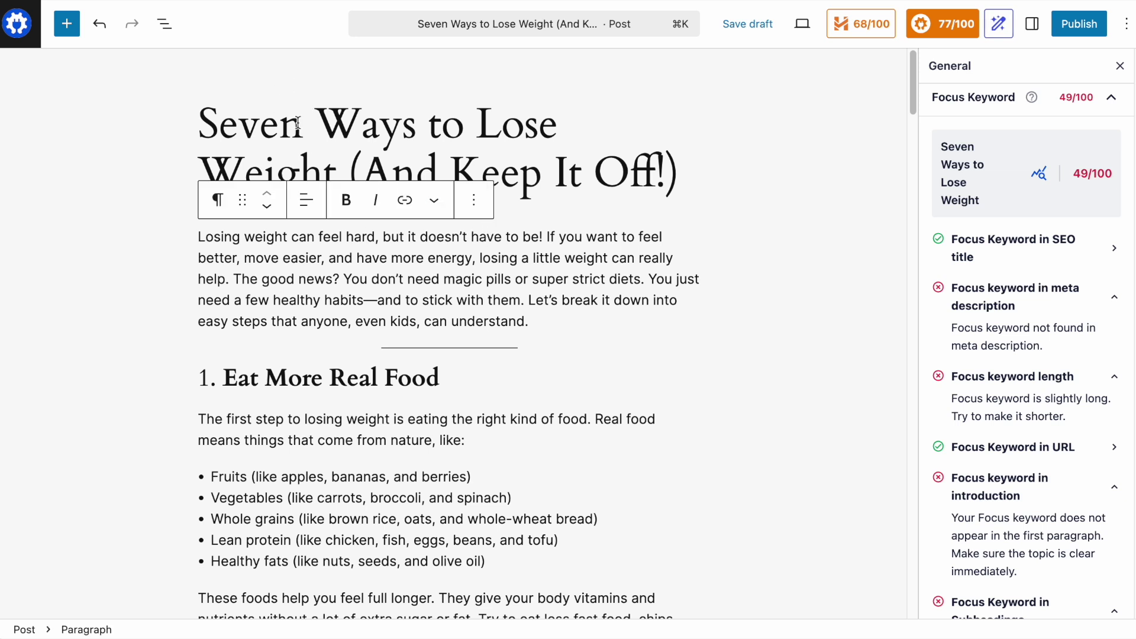
pyautogui.click(629, 280)
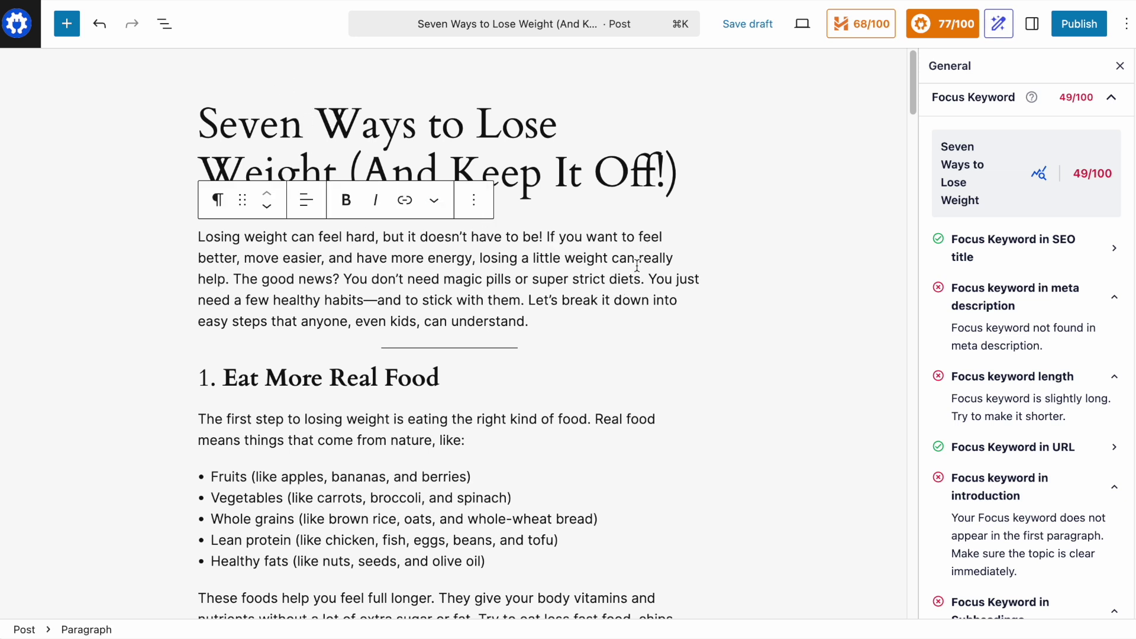
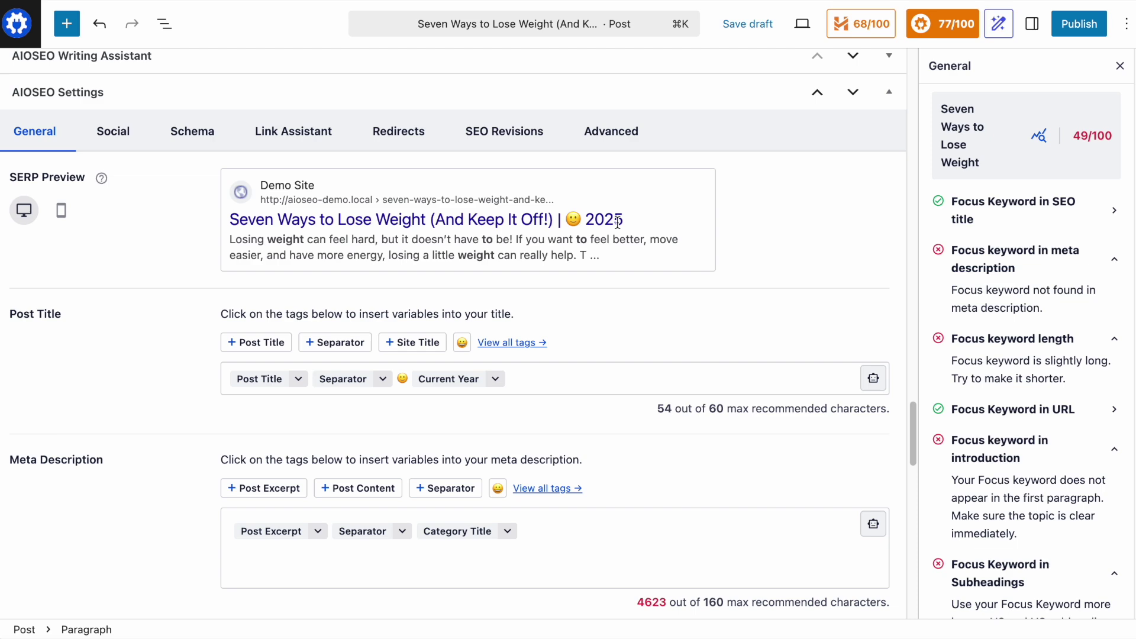
# Remove the Category Title and Separator tags from the meta description in the AIOSEO Settings below the post
pyautogui.scroll(-3, 478, 387)
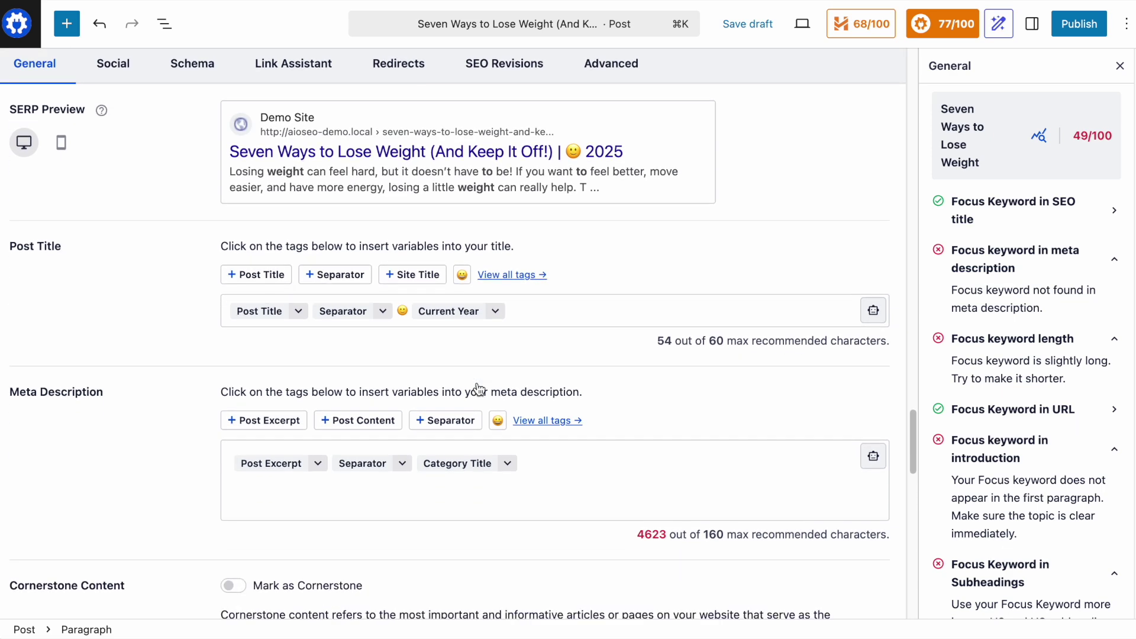
pyautogui.scroll(-2, 476, 386)
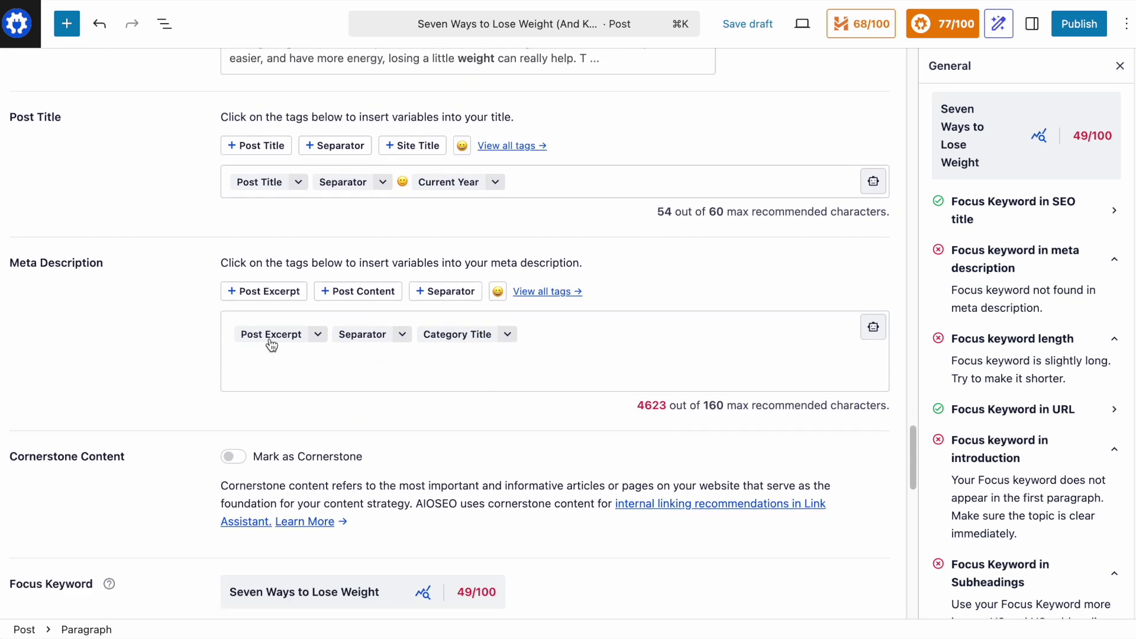
pyautogui.scroll(2, 368, 340)
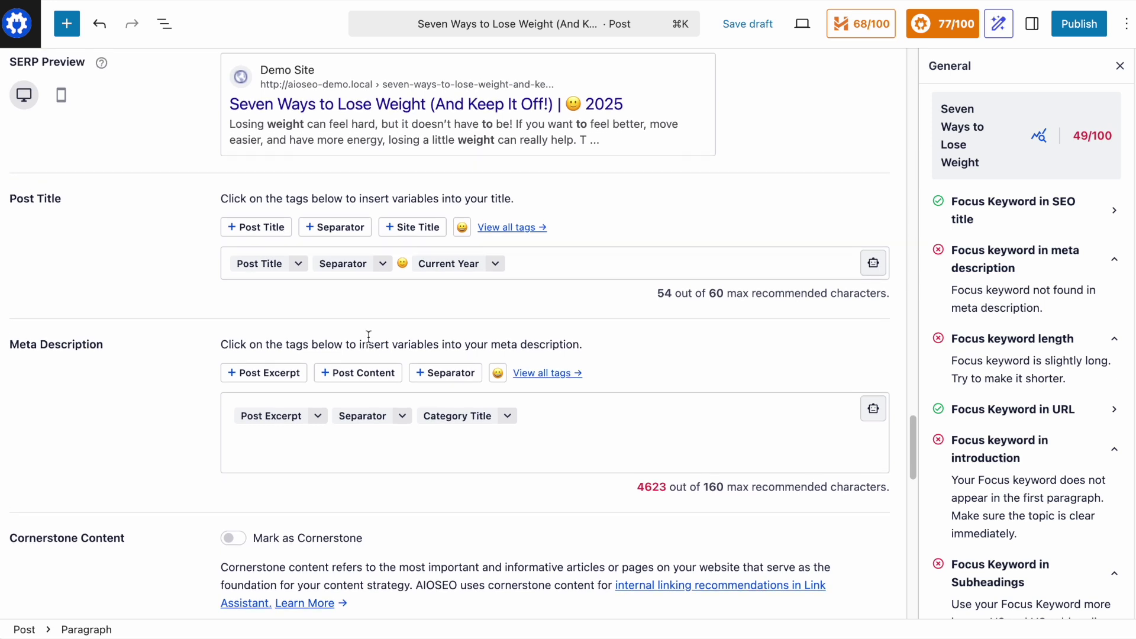
pyautogui.scroll(-1, 378, 349)
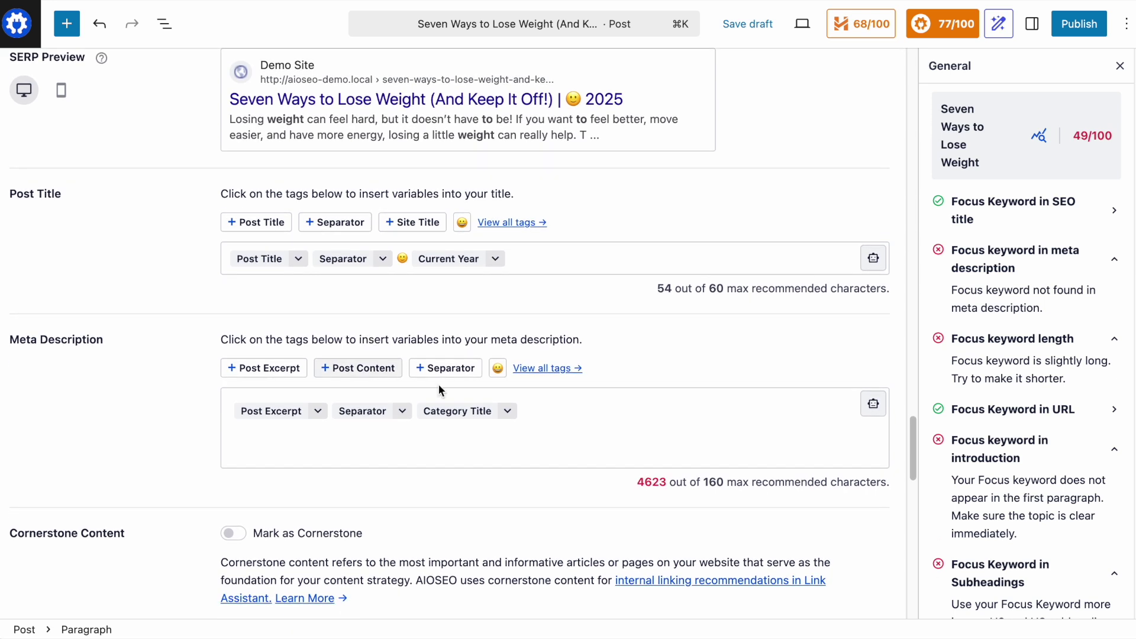
pyautogui.click(522, 410)
pyautogui.press('BackSpace')
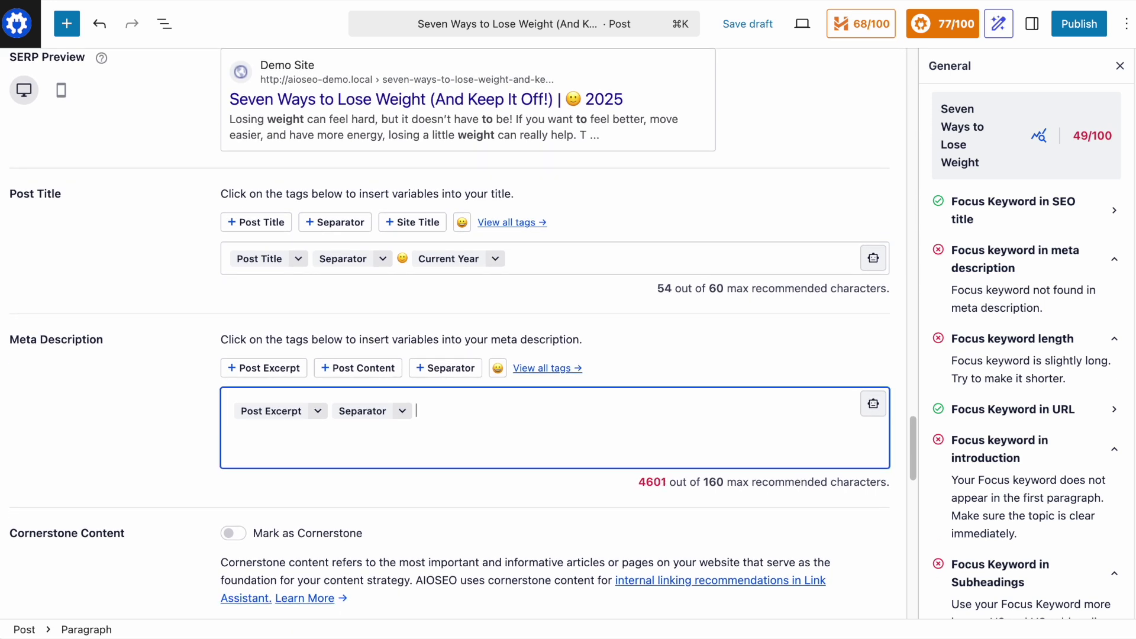
pyautogui.press('BackSpace')
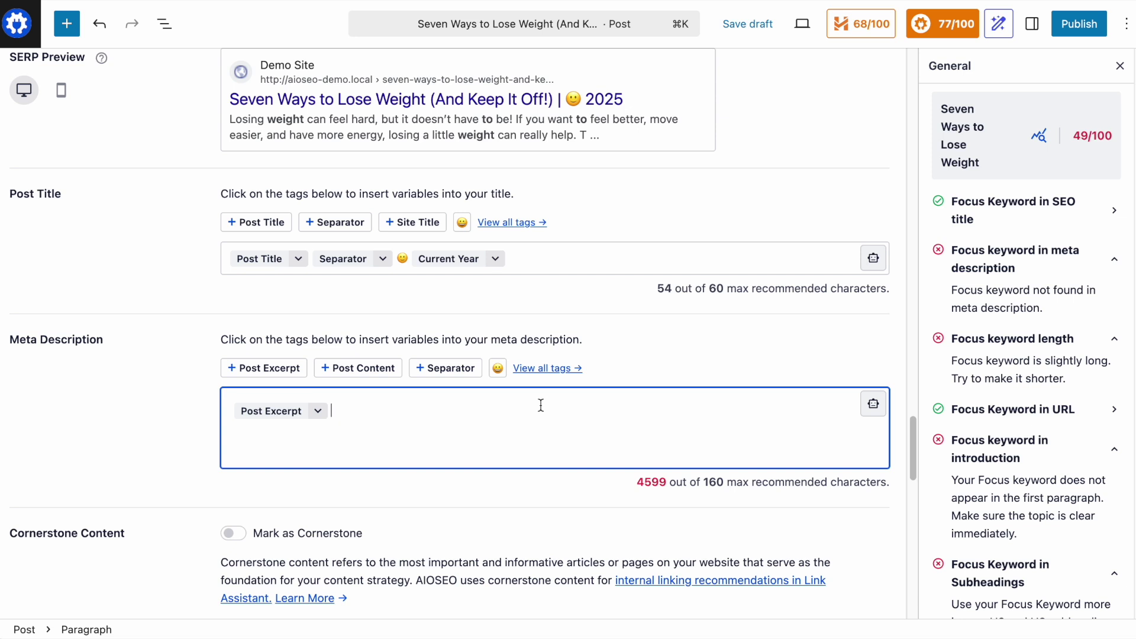
pyautogui.scroll(-2, 541, 405)
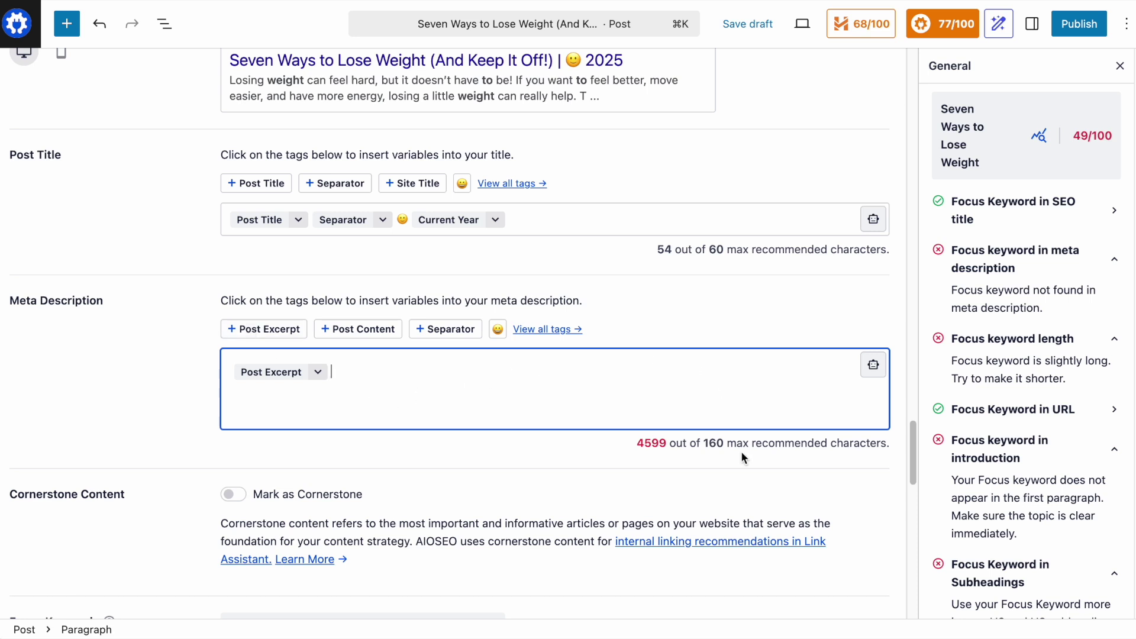
# Replace the Post Excerpt tag in the meta description with a copy of the post's opening paragraph
pyautogui.moveTo(367, 378); pyautogui.dragTo(229, 375)
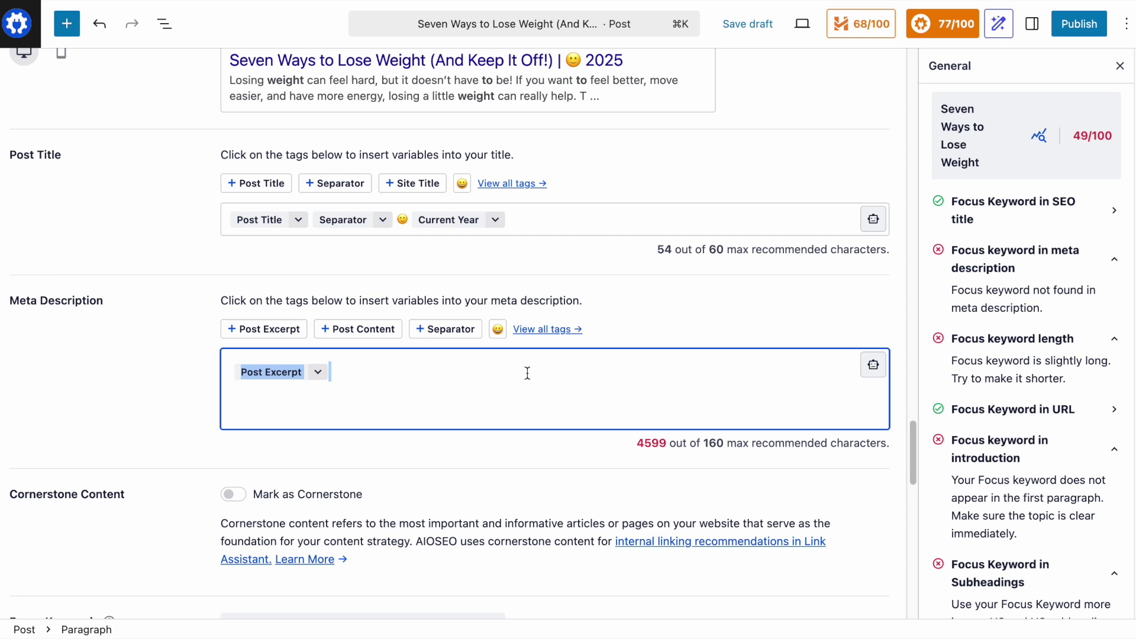
pyautogui.scroll(20, 528, 373)
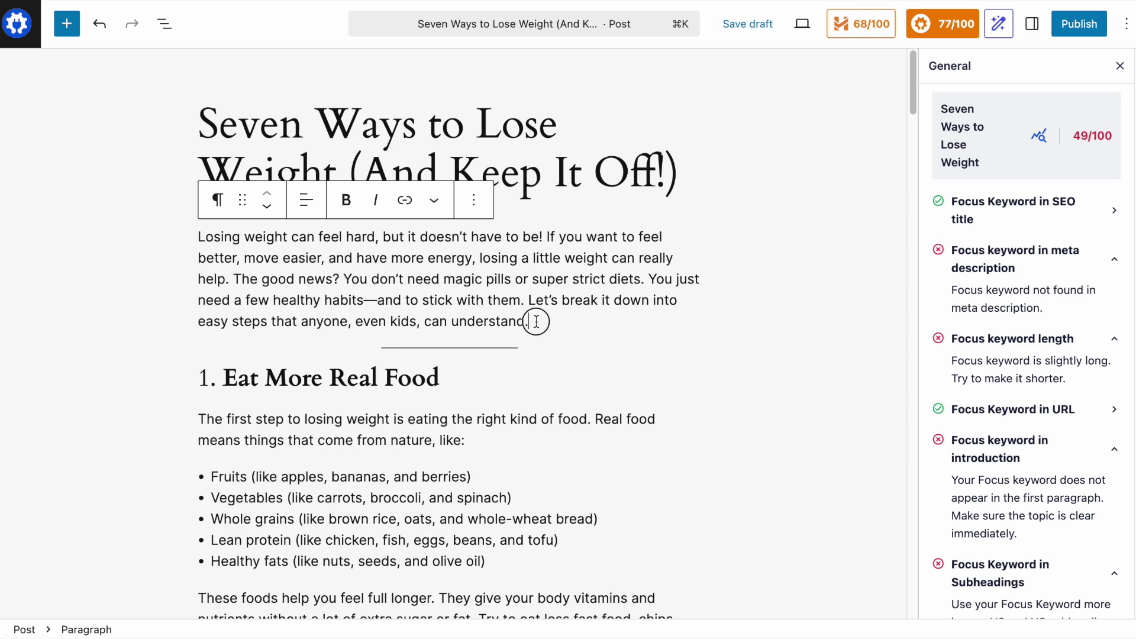
pyautogui.moveTo(536, 323); pyautogui.dragTo(171, 245)
pyautogui.hotkey('ctrl', 'c')
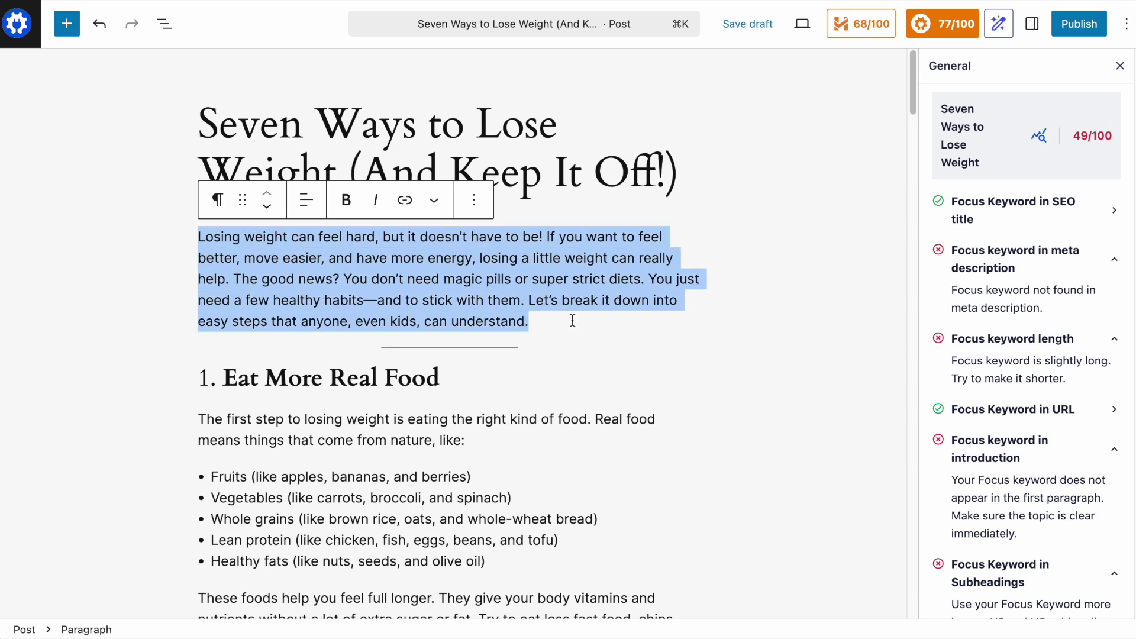
pyautogui.scroll(-20, 572, 320)
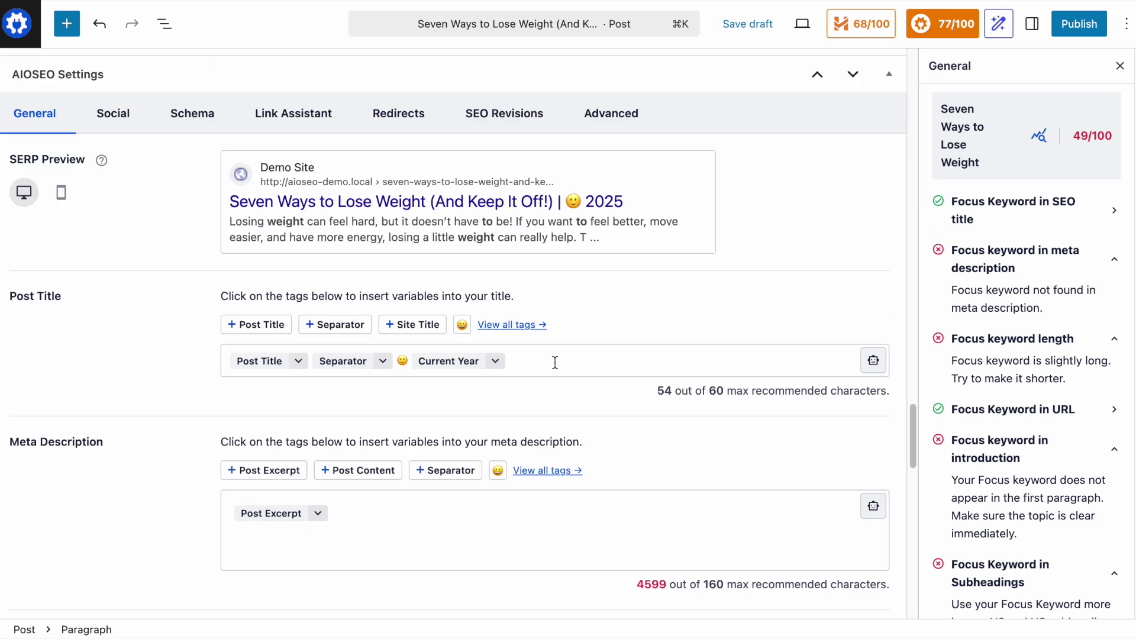
pyautogui.click(360, 513)
pyautogui.hotkey('ctrl', 'v')
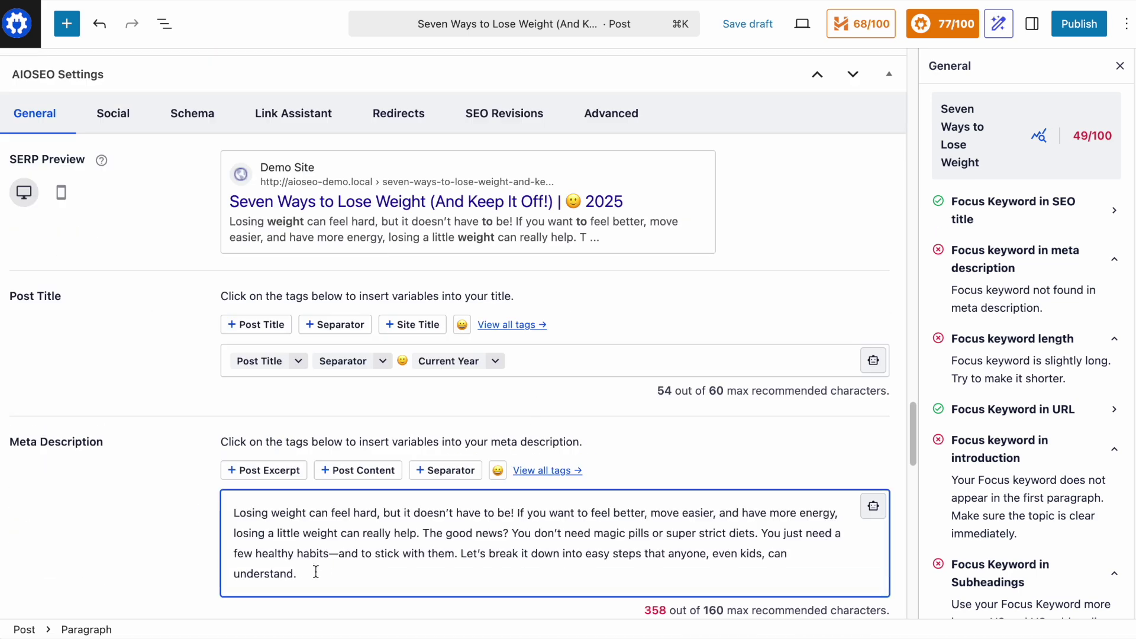
# Trim the meta description to its first sentence and add "Here are the top seven ways to lose weight!" after it
pyautogui.moveTo(316, 572); pyautogui.dragTo(423, 534)
pyautogui.press('BackSpace')
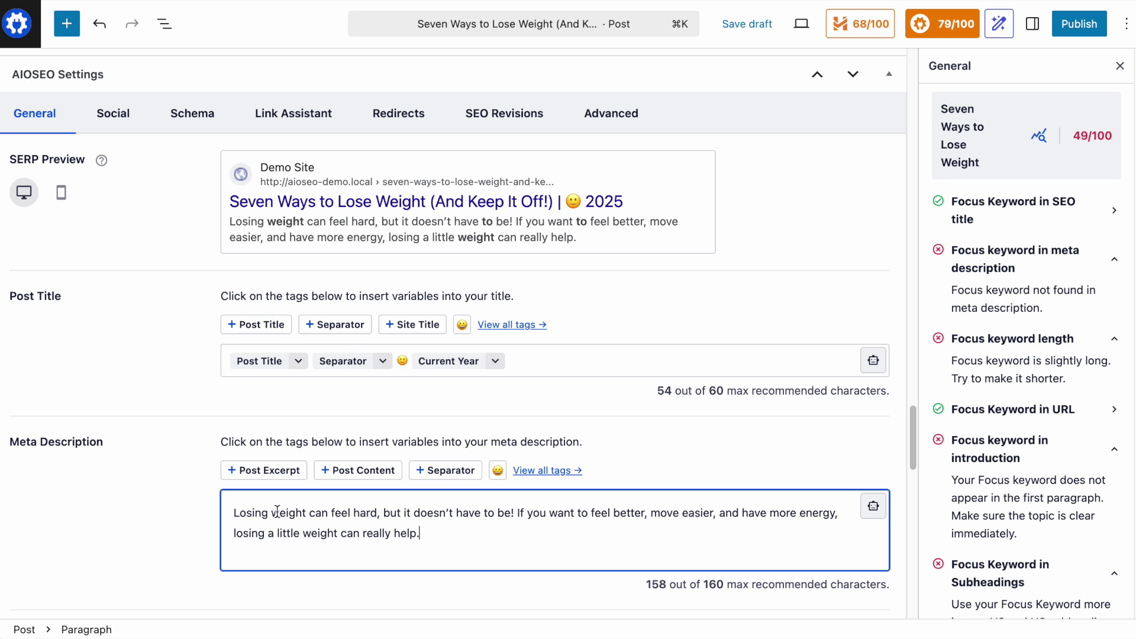
pyautogui.moveTo(520, 510); pyautogui.dragTo(529, 530)
pyautogui.press('BackSpace')
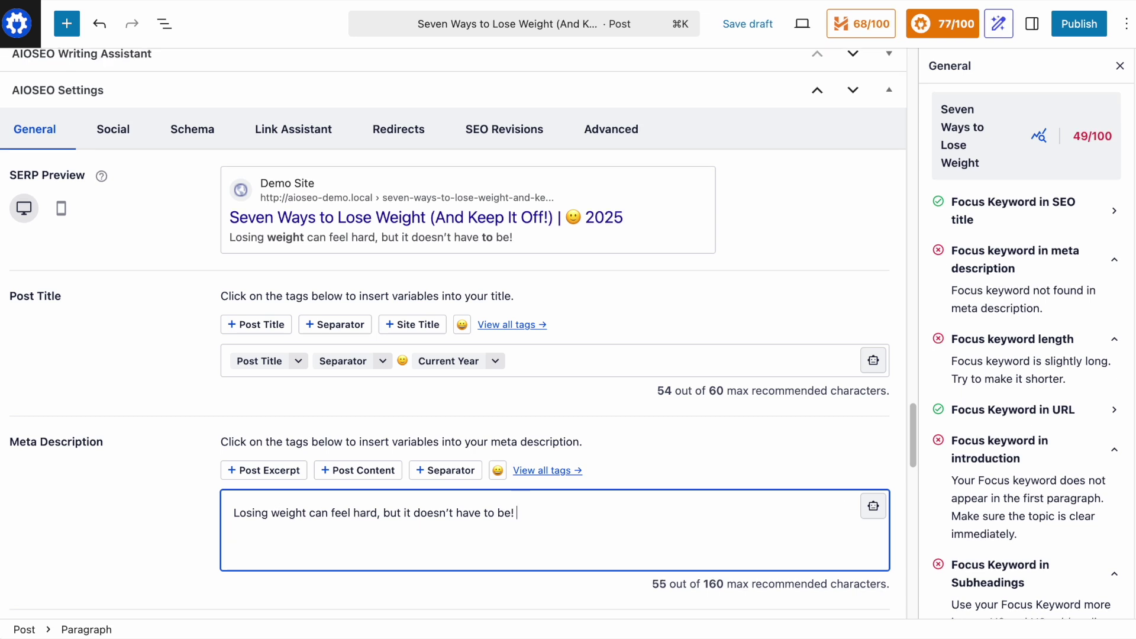
pyautogui.write('Here are the top seven')
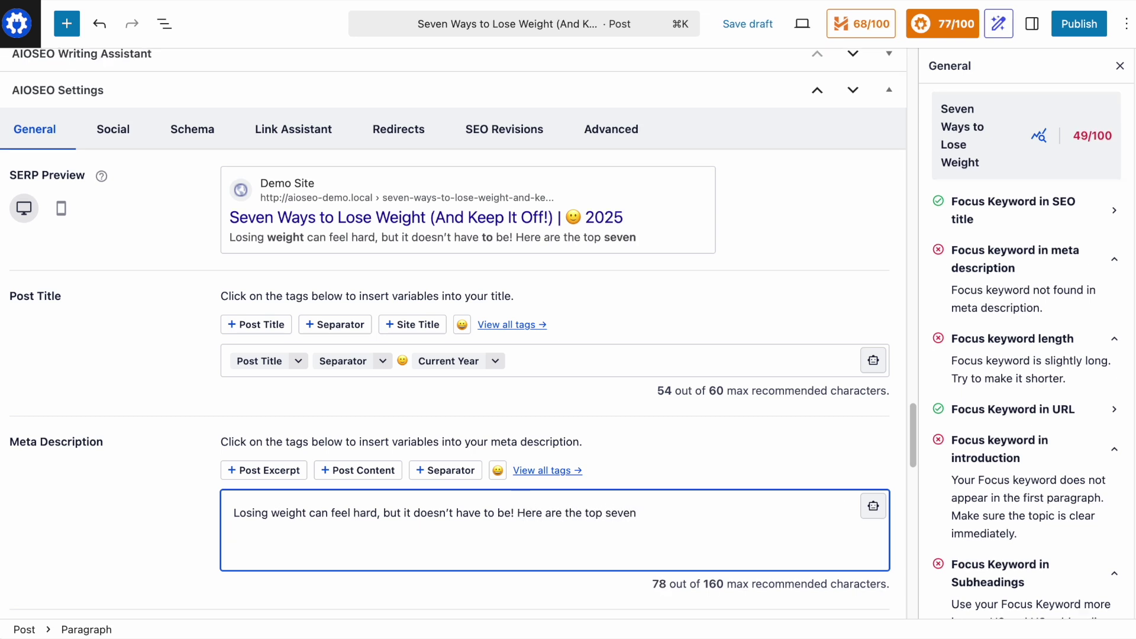
pyautogui.write(' ways to lose weight!')
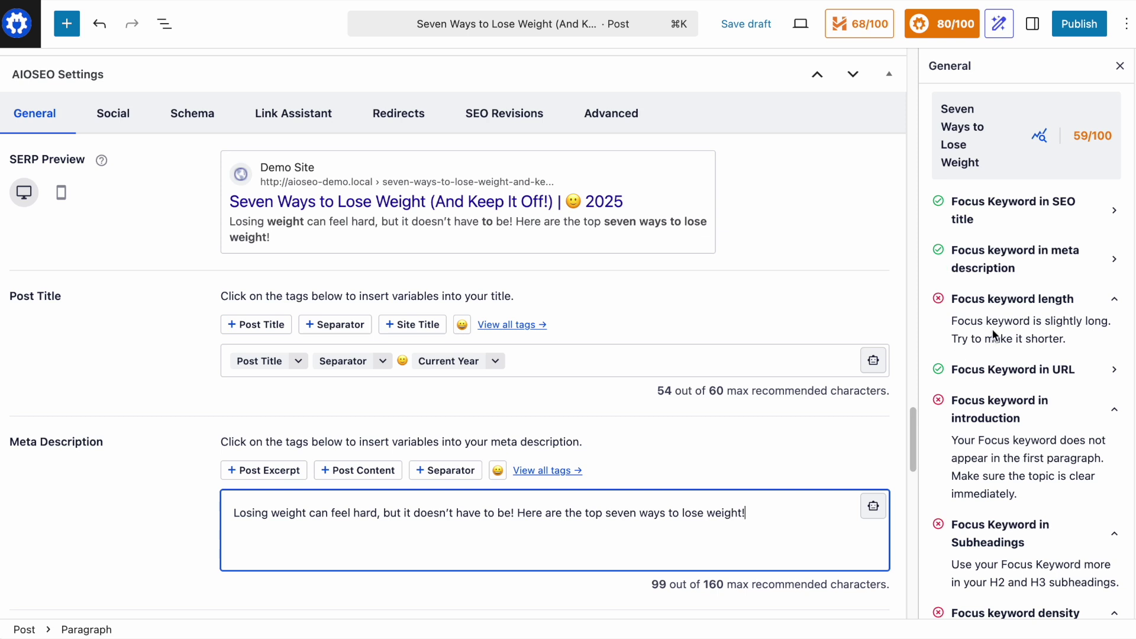
# Insert the sentence "Here are seven ways to lose weight." after the first sentence of the post's introduction
pyautogui.moveTo(981, 162)
pyautogui.scroll(-1, 1010, 307)
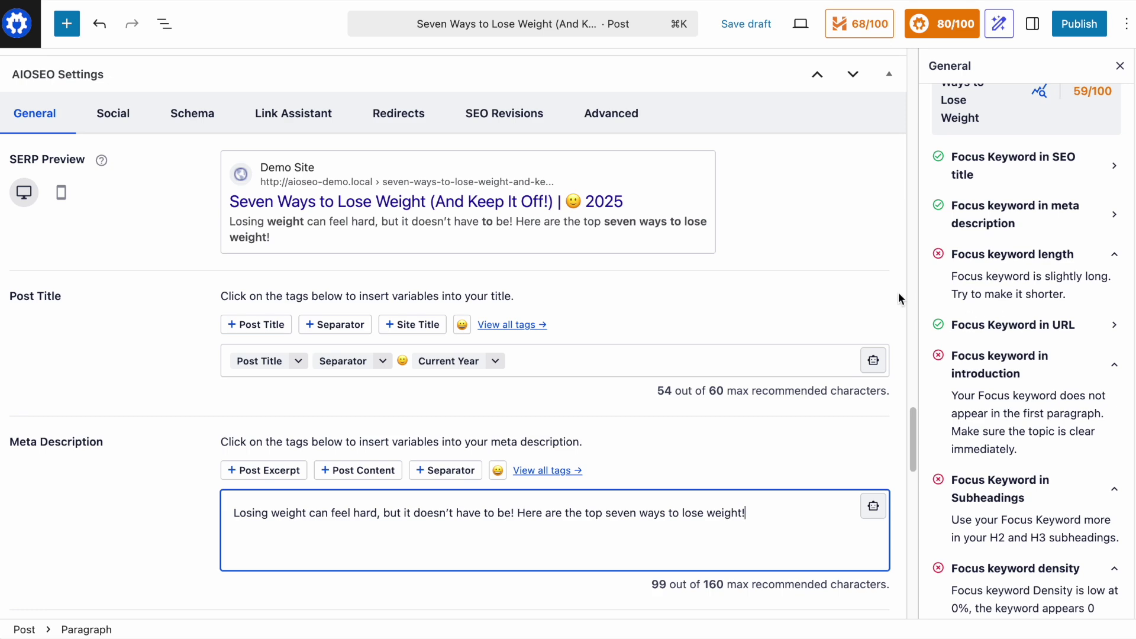
pyautogui.scroll(20, 779, 260)
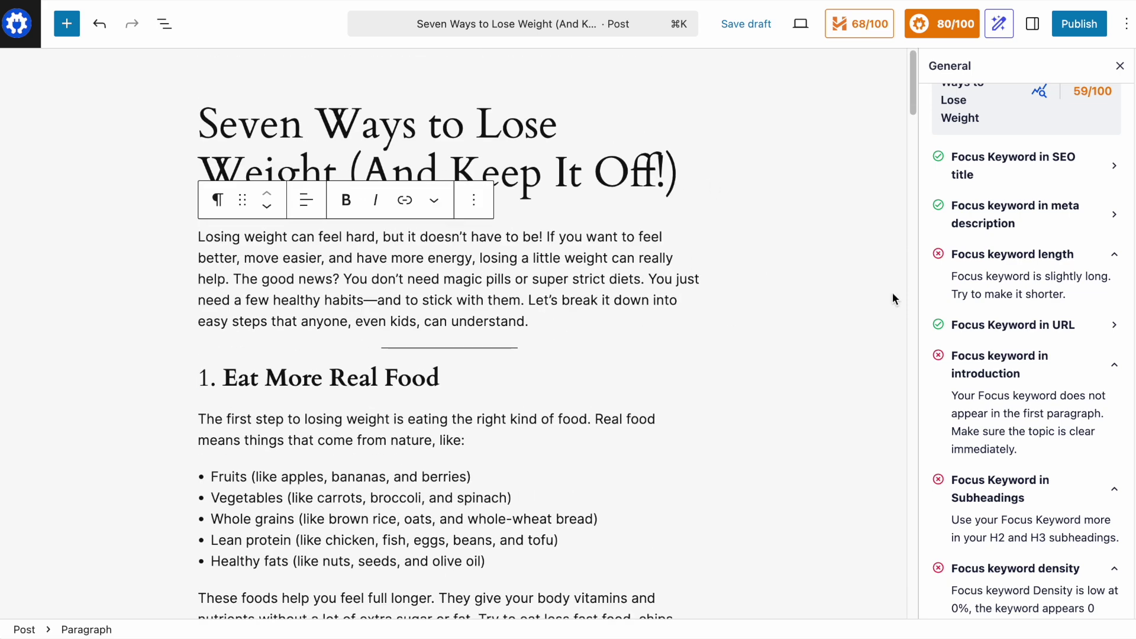
pyautogui.scroll(-3, 1003, 321)
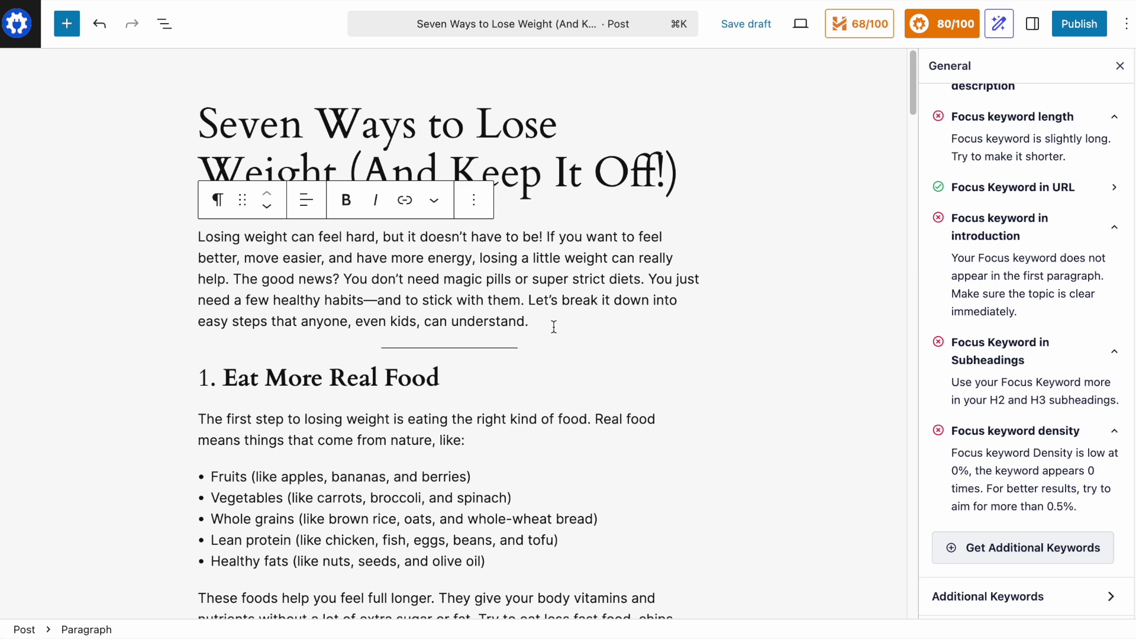
pyautogui.write('Here are seven ways to lose weight')
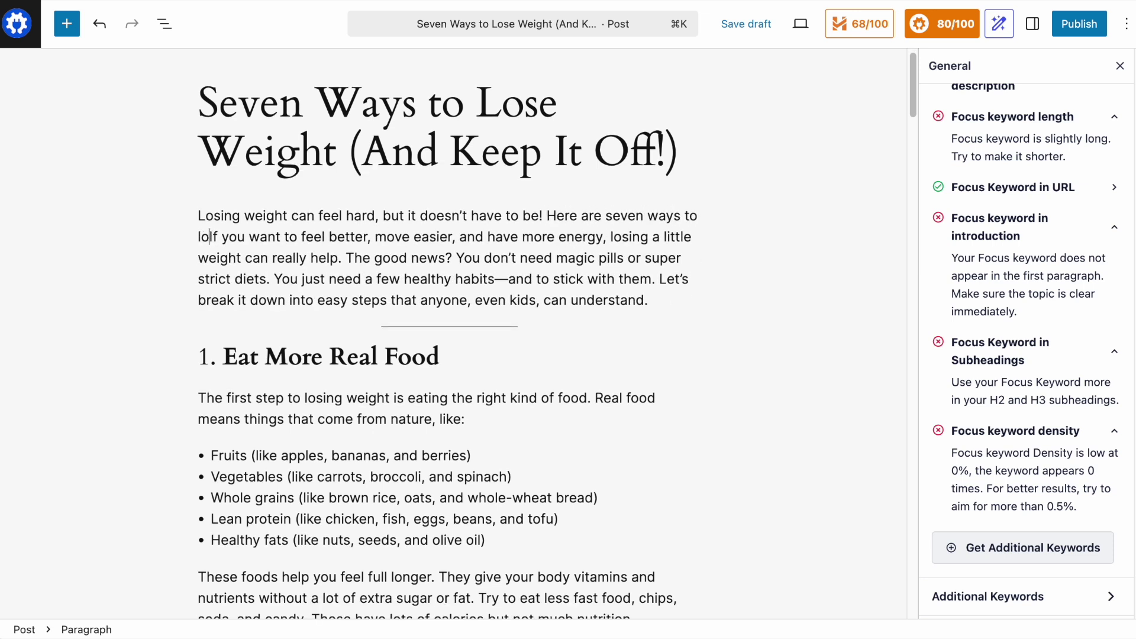
pyautogui.write('.')
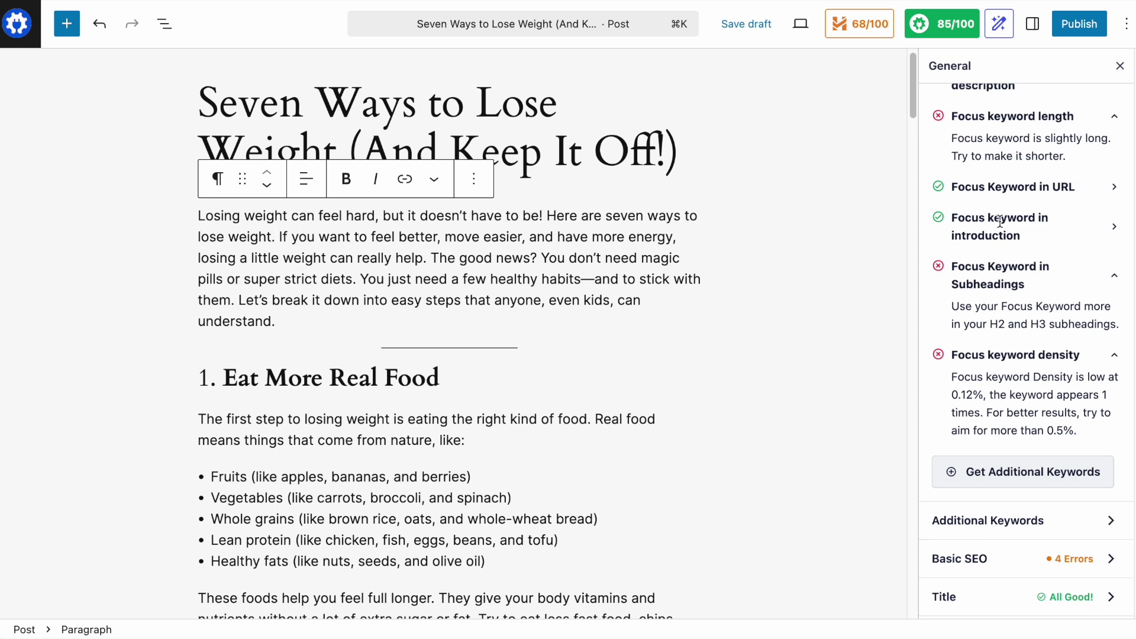
# Review the subheadings and keyword density checks alongside the post's introduction and first sections
pyautogui.scroll(-2, 1000, 221)
pyautogui.scroll(-1, 1000, 221)
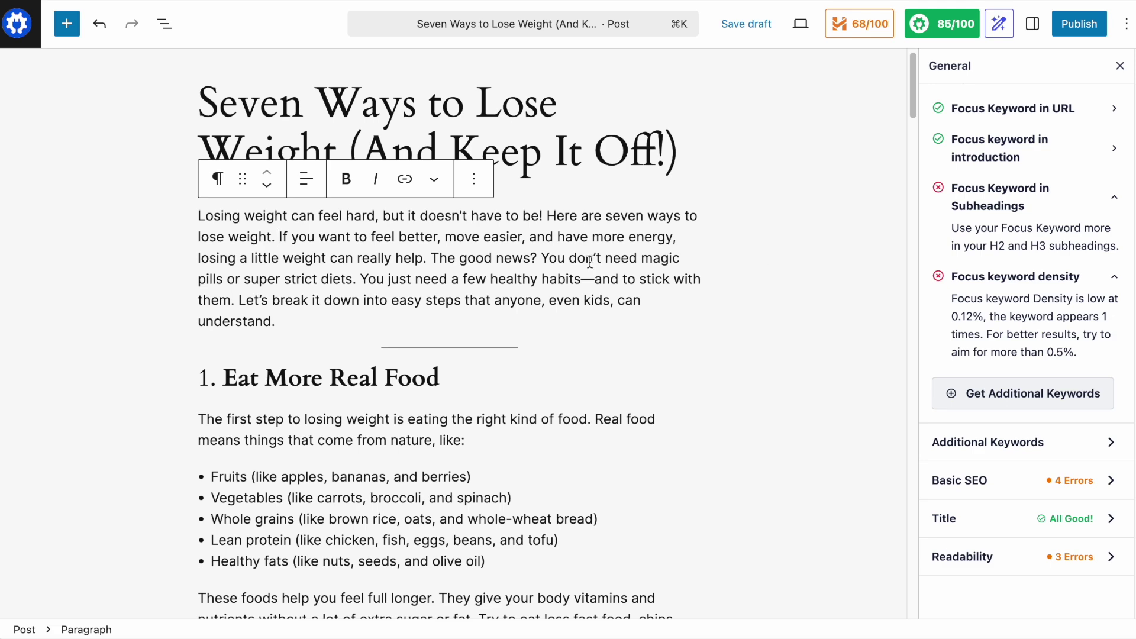
pyautogui.scroll(-3, 589, 261)
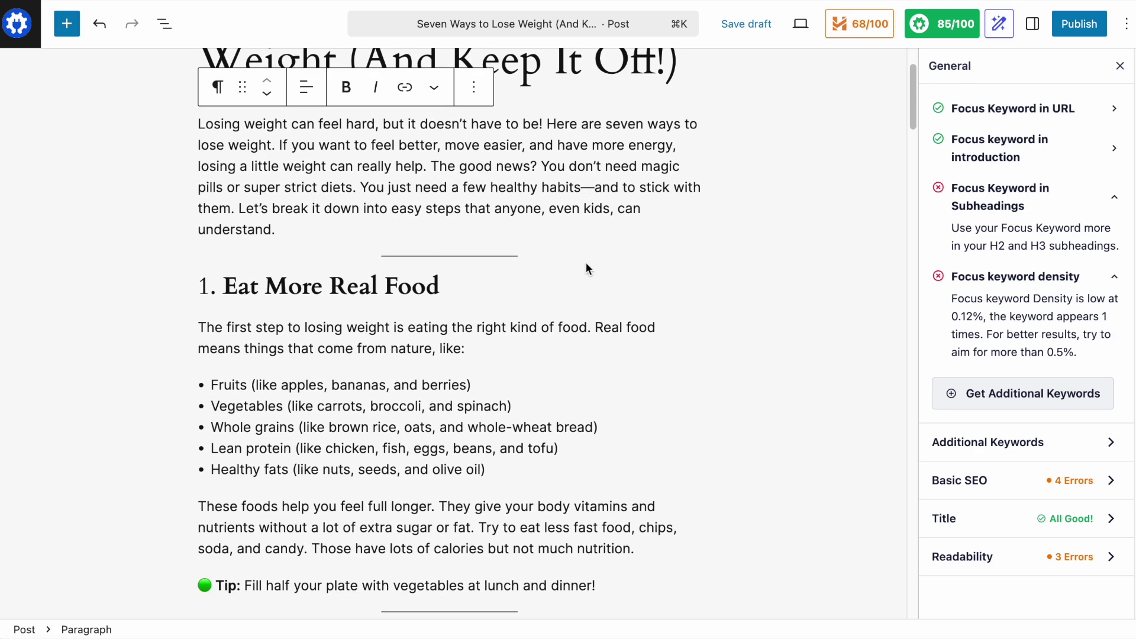
pyautogui.scroll(4, 566, 282)
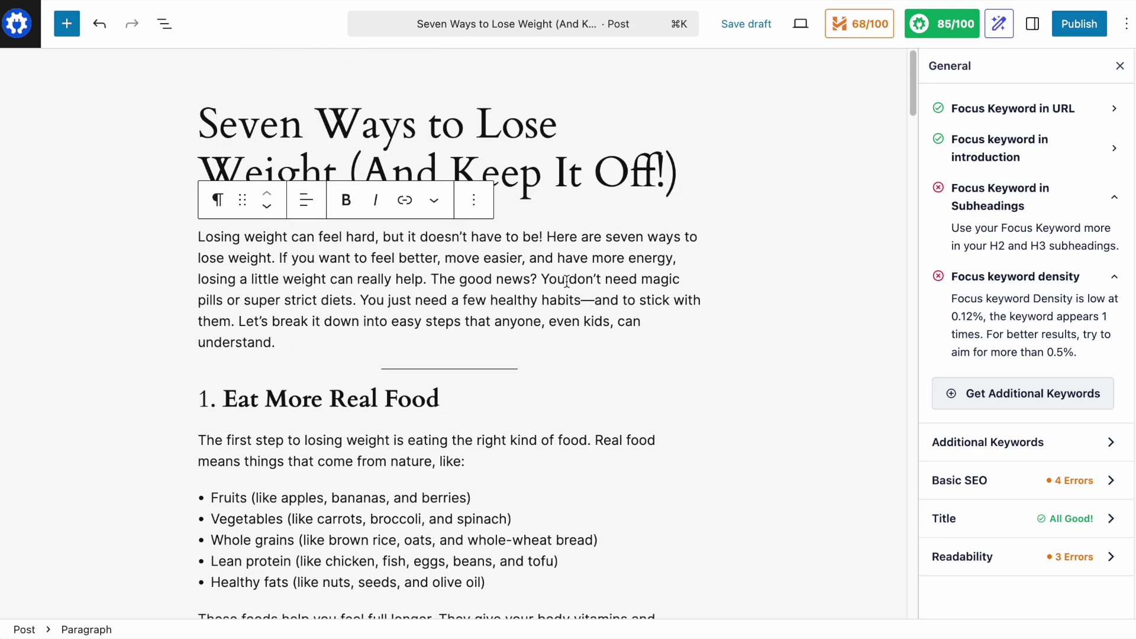
pyautogui.scroll(-6, 567, 280)
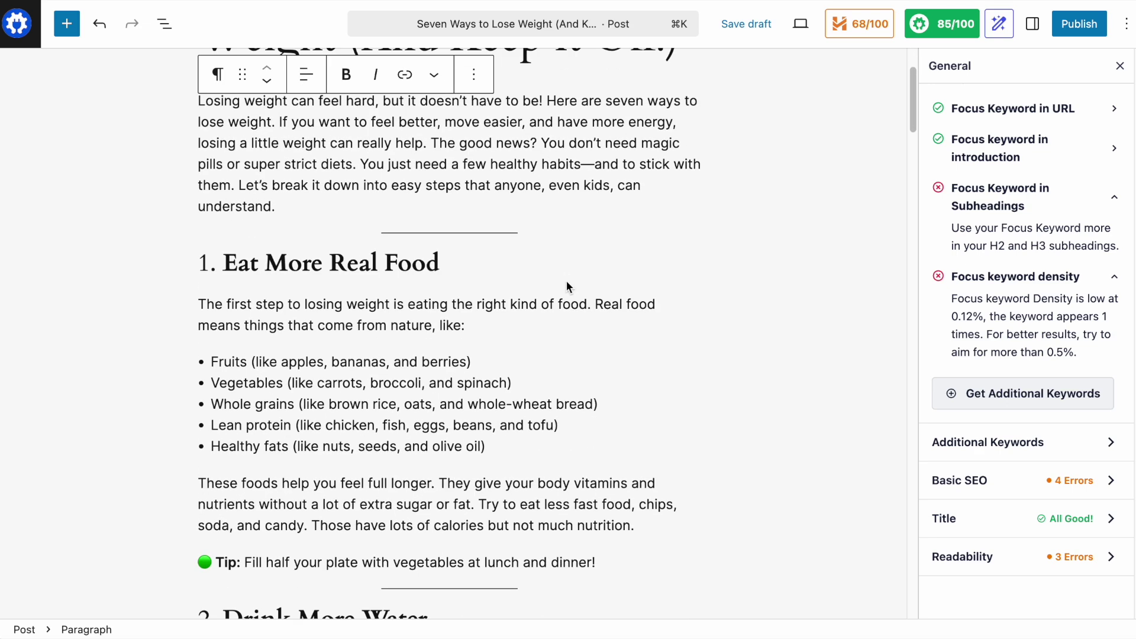
pyautogui.scroll(-2, 566, 283)
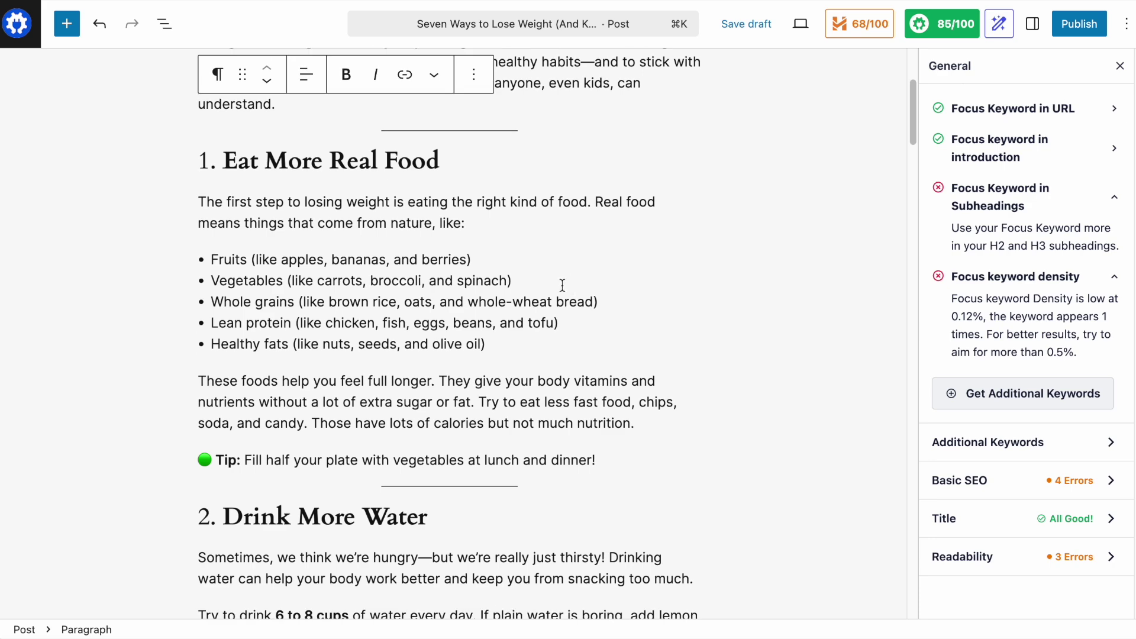
pyautogui.scroll(8, 562, 285)
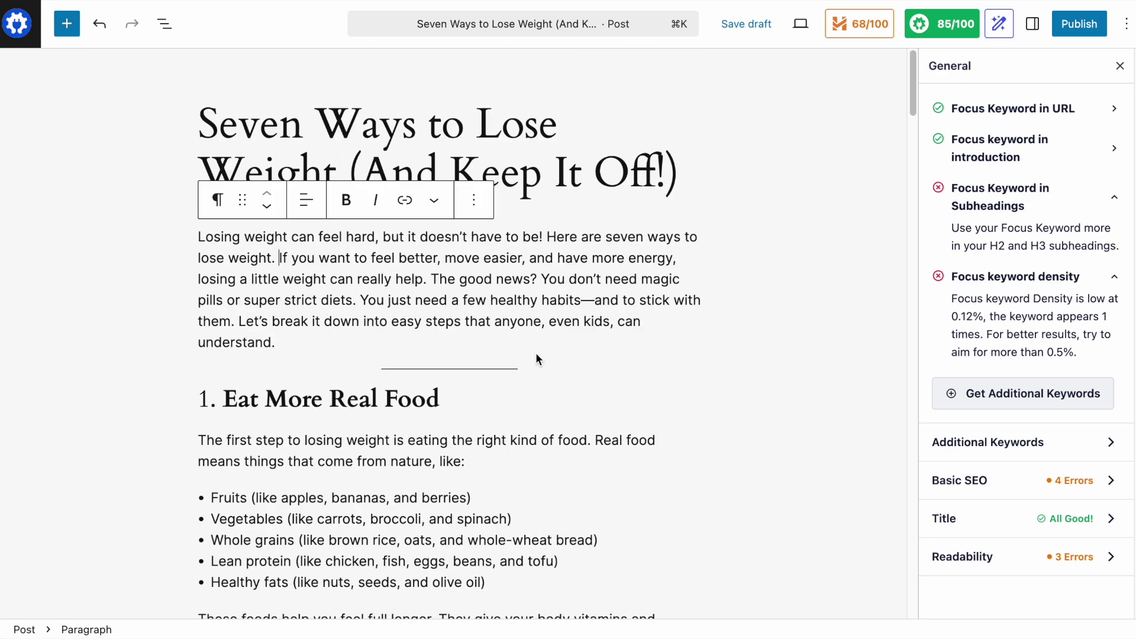
# Reword the second section's heading to "Drinking More Water is one of the seven ways to lose weight"
pyautogui.scroll(-2, 535, 352)
pyautogui.scroll(-12, 535, 353)
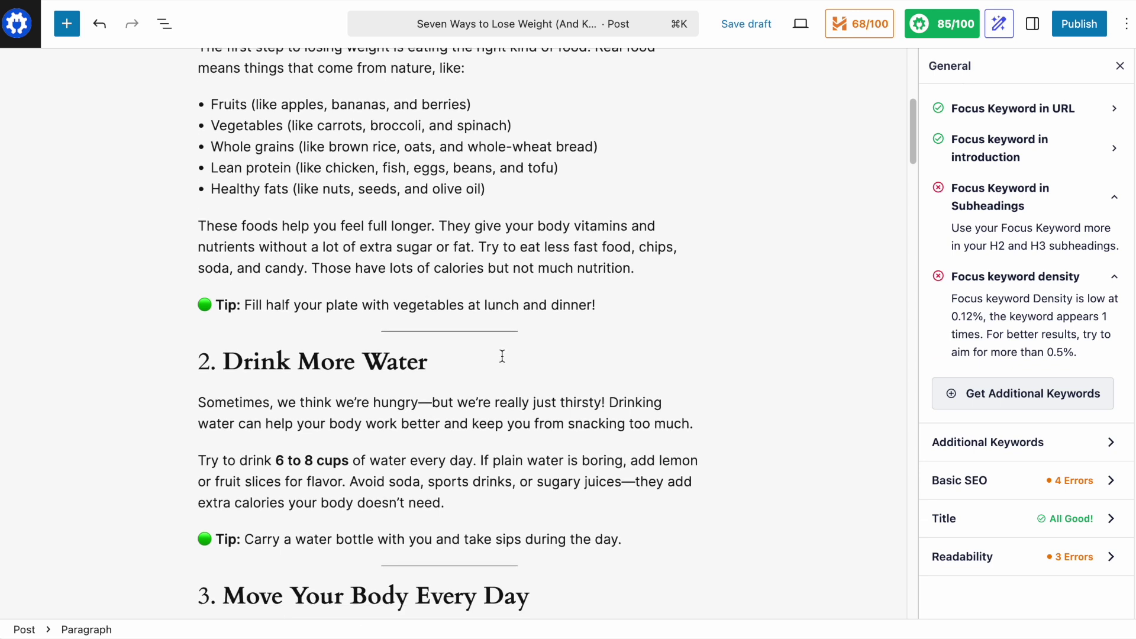
pyautogui.tripleClick(287, 362)
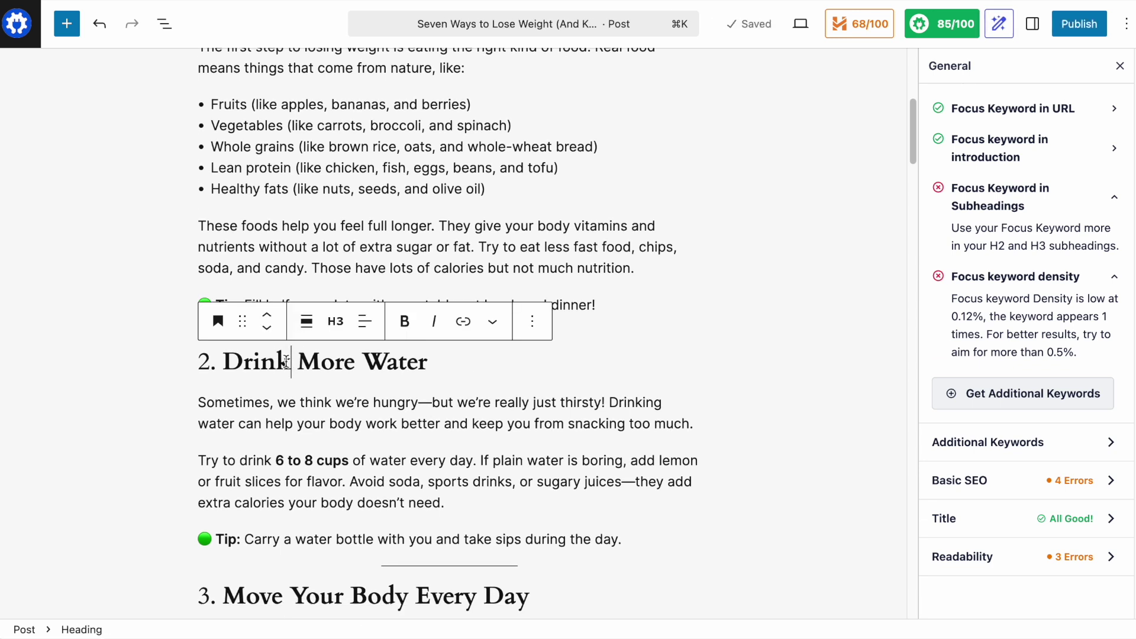
pyautogui.write('ing')
pyautogui.press('End')
pyautogui.write('is one of the seven way')
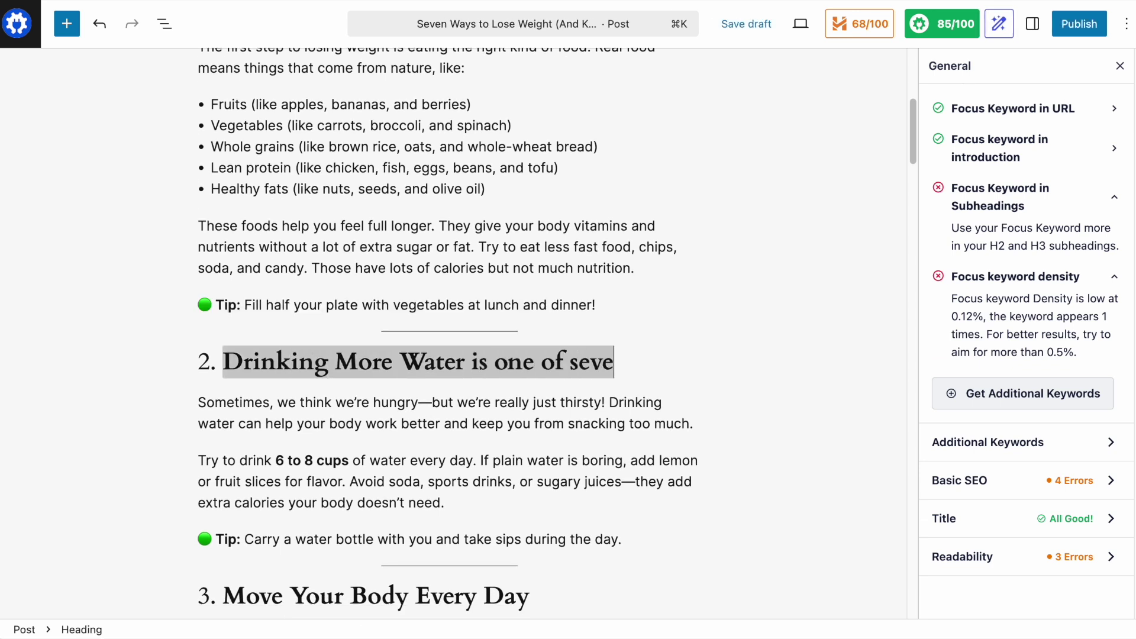
pyautogui.write('s to lose weight')
pyautogui.hotkey('alt', 'Left')
pyautogui.hotkey('alt', 'Left')
pyautogui.hotkey('alt', 'Left')
pyautogui.hotkey('alt', 'Left')
pyautogui.hotkey('alt', 'Left')
pyautogui.write('the')
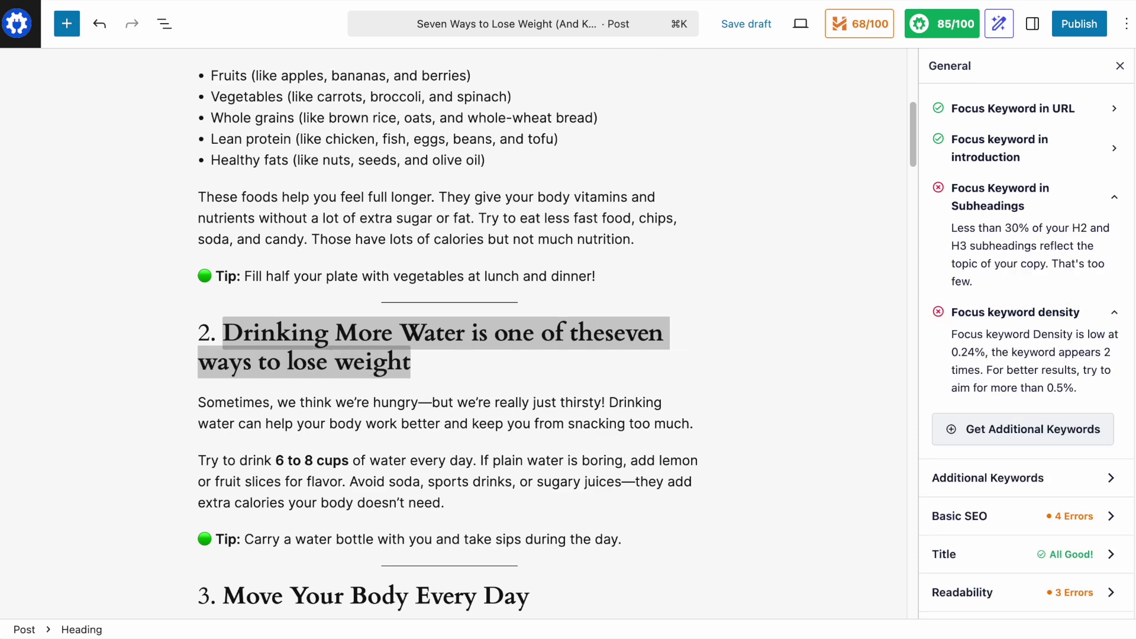
pyautogui.click(459, 362)
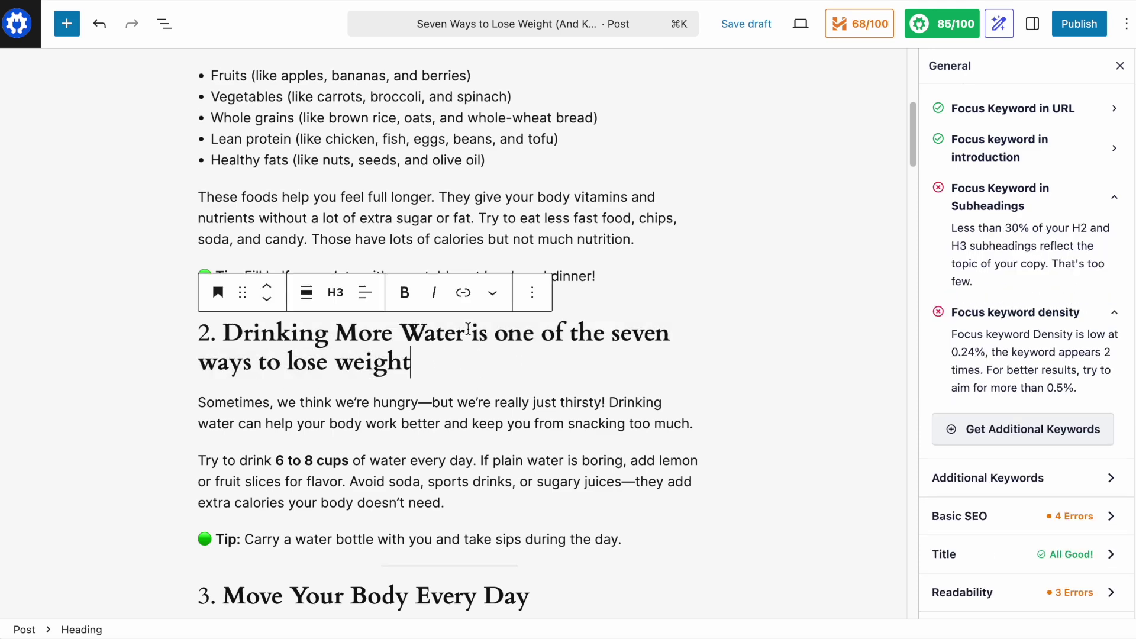
# Append "Is #5 of Seven Ways To Lose Weight" to the "Eat Less Sugar" heading
pyautogui.scroll(-3, 614, 383)
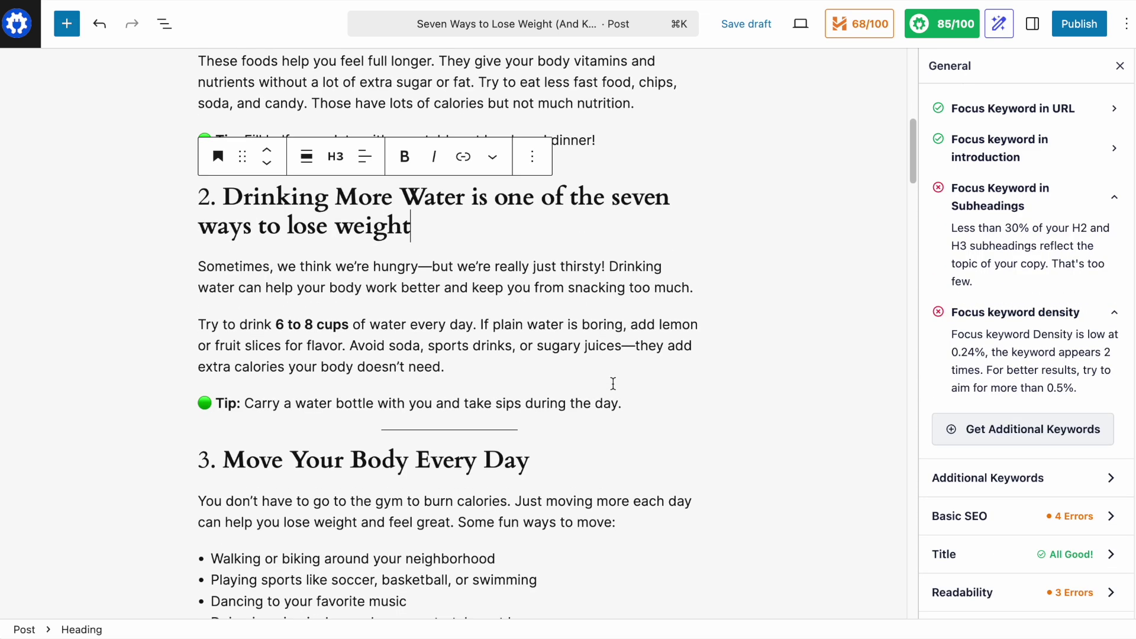
pyautogui.scroll(-6, 613, 388)
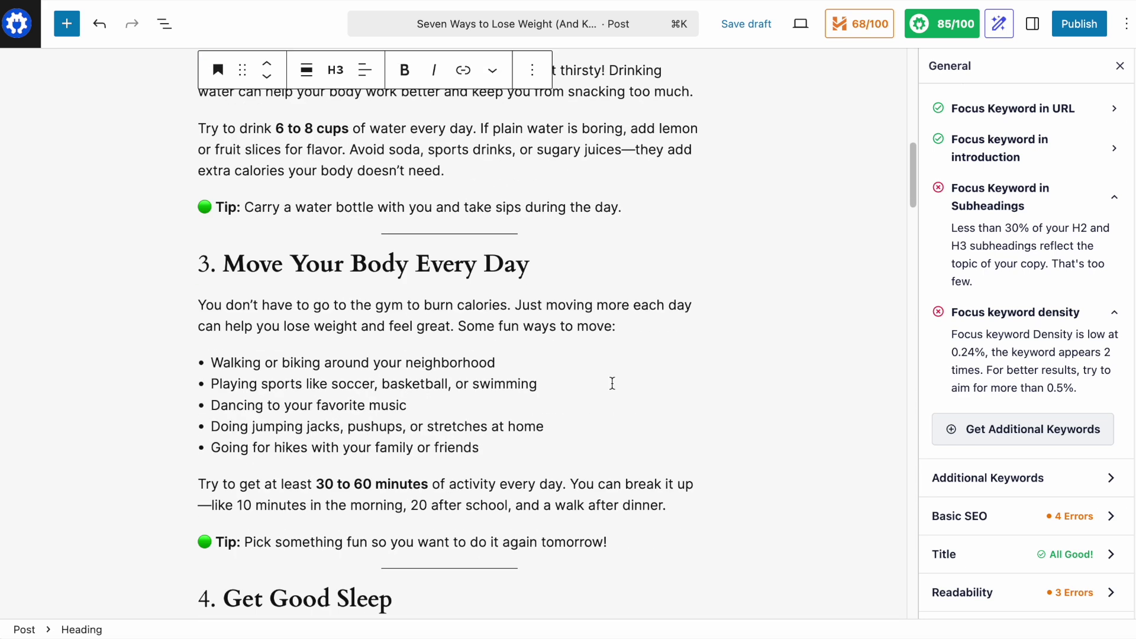
pyautogui.scroll(-4, 611, 388)
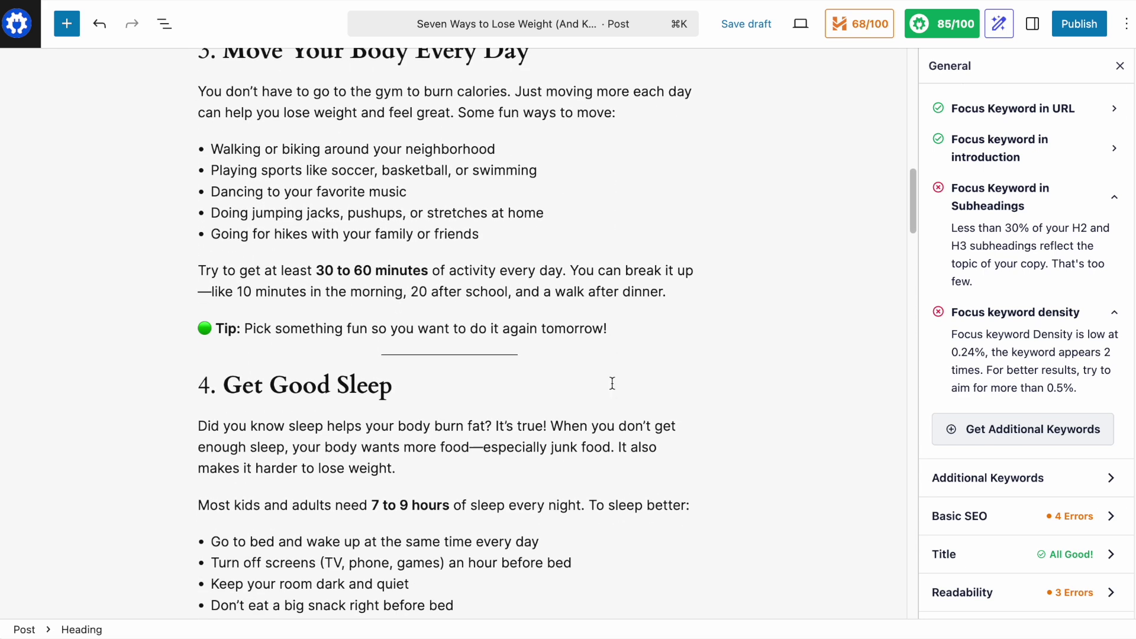
pyautogui.scroll(-1, 612, 384)
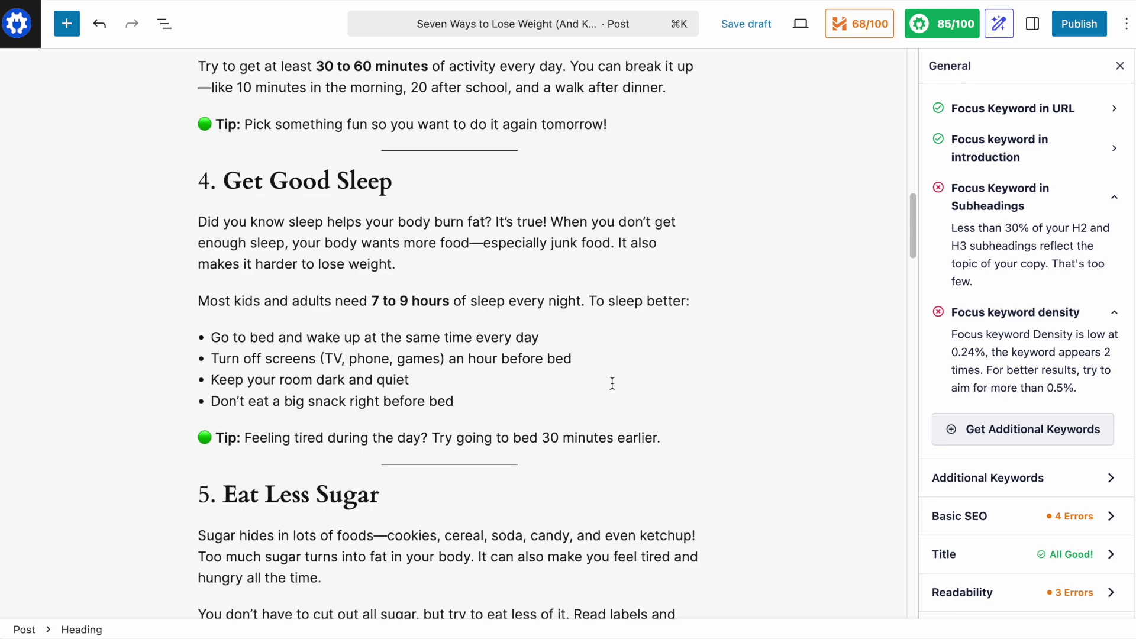
pyautogui.scroll(-1, 612, 383)
pyautogui.scroll(-8, 612, 384)
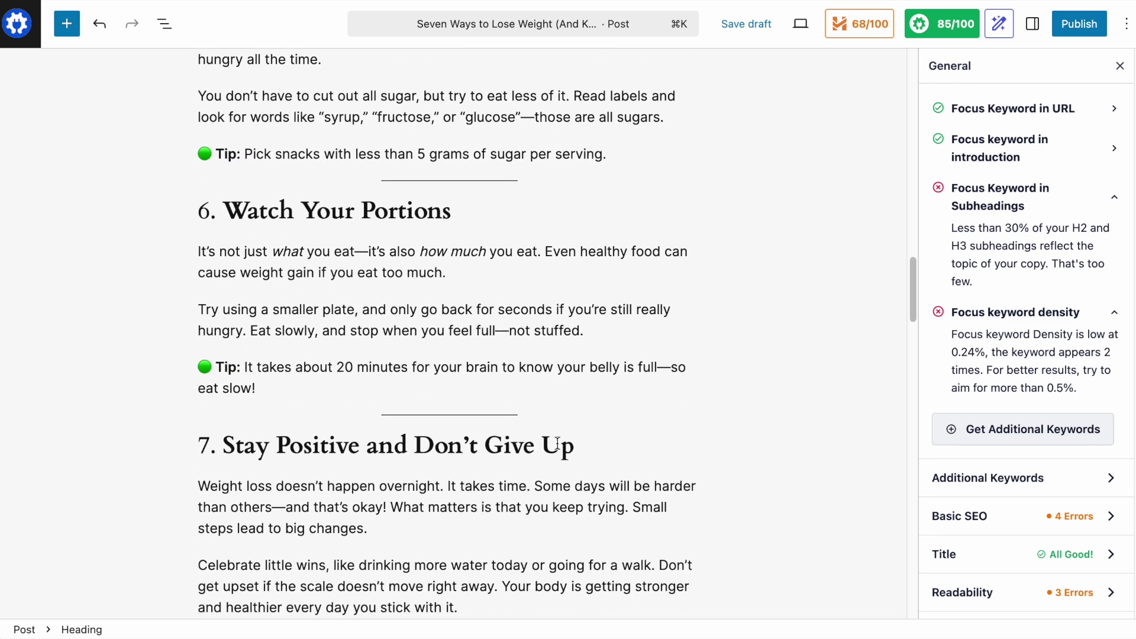
pyautogui.scroll(7, 556, 442)
pyautogui.click(382, 396)
pyautogui.write('Is #')
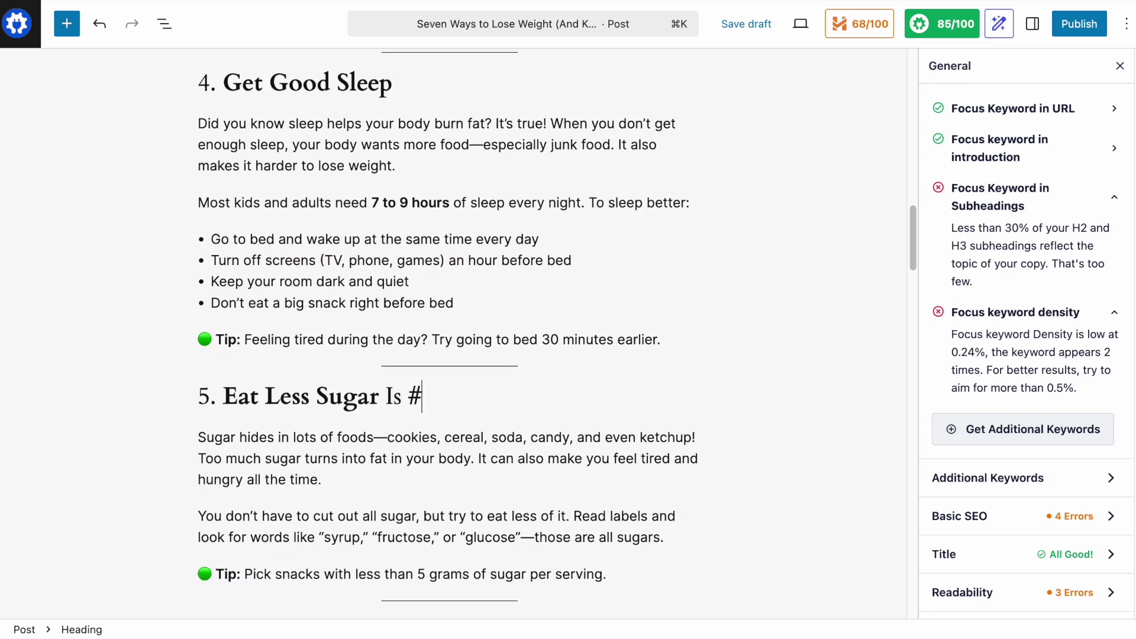
pyautogui.write('5 of Seven Ways ')
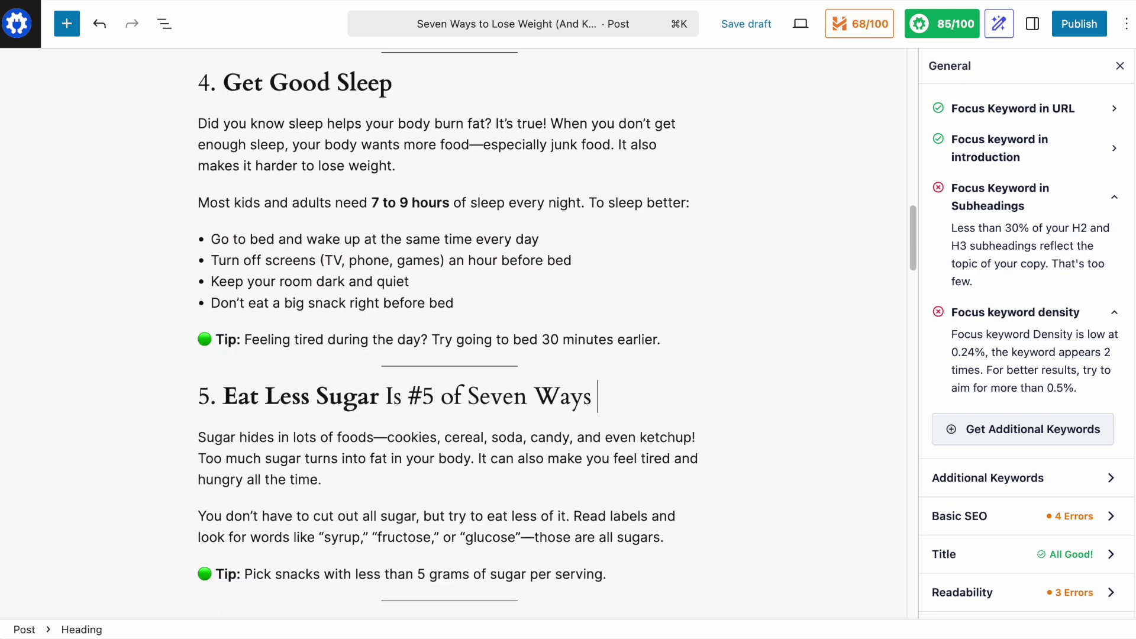
pyautogui.write('To Lose Weight')
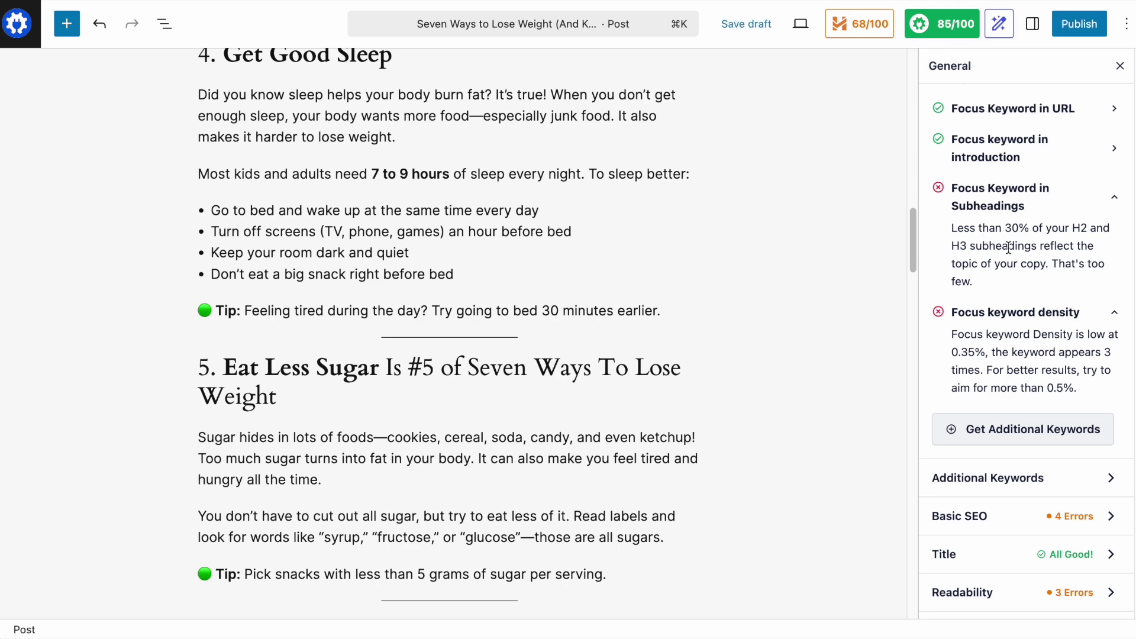
# Look through the post's section headings and text for more places to use the focus keyword
pyautogui.scroll(5, 579, 395)
pyautogui.scroll(15, 580, 395)
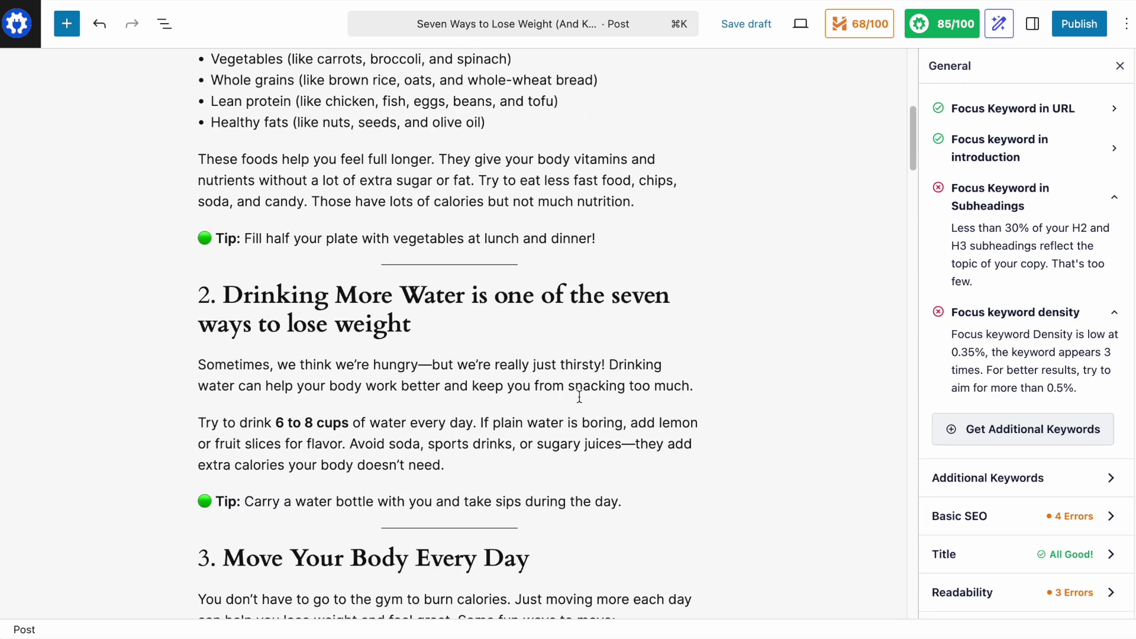
pyautogui.scroll(-7, 579, 395)
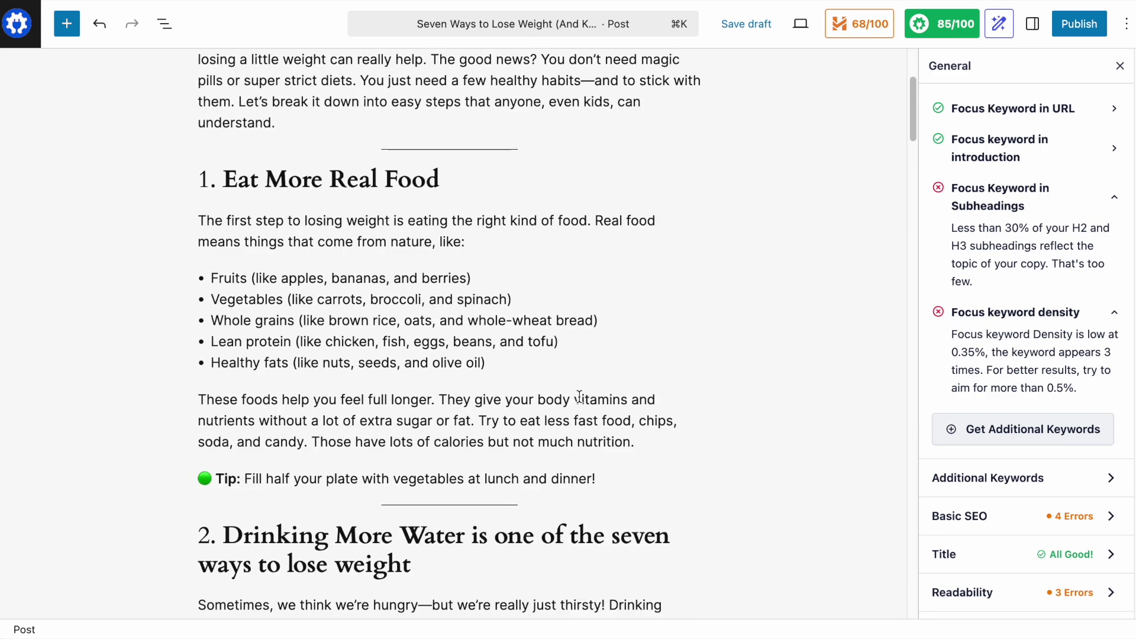
pyautogui.scroll(-6, 579, 396)
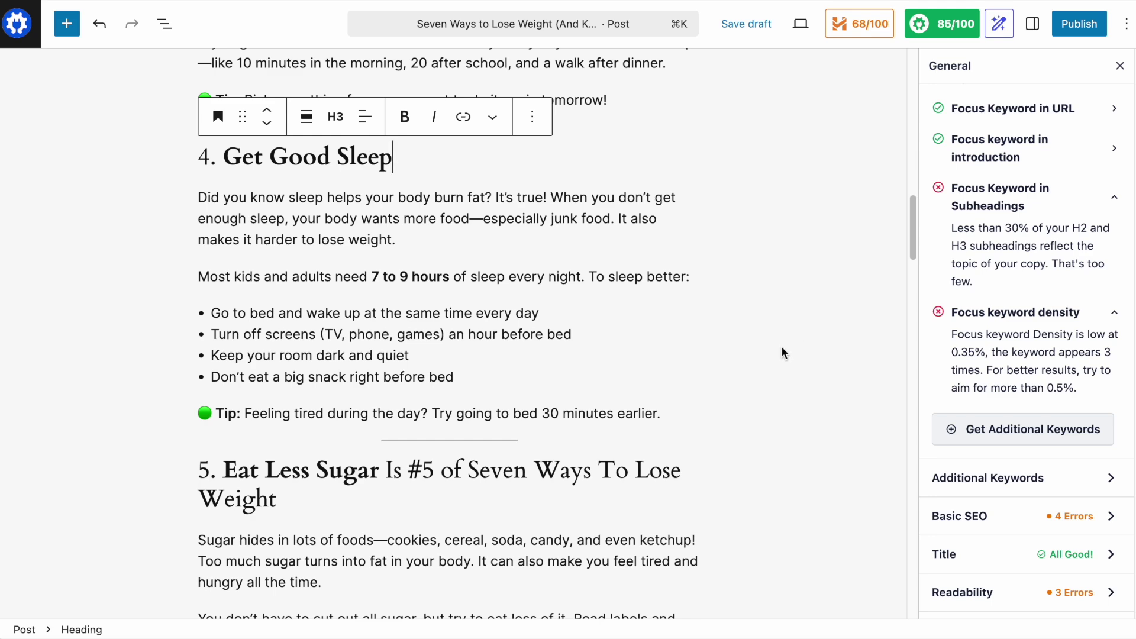
pyautogui.scroll(-3, 726, 362)
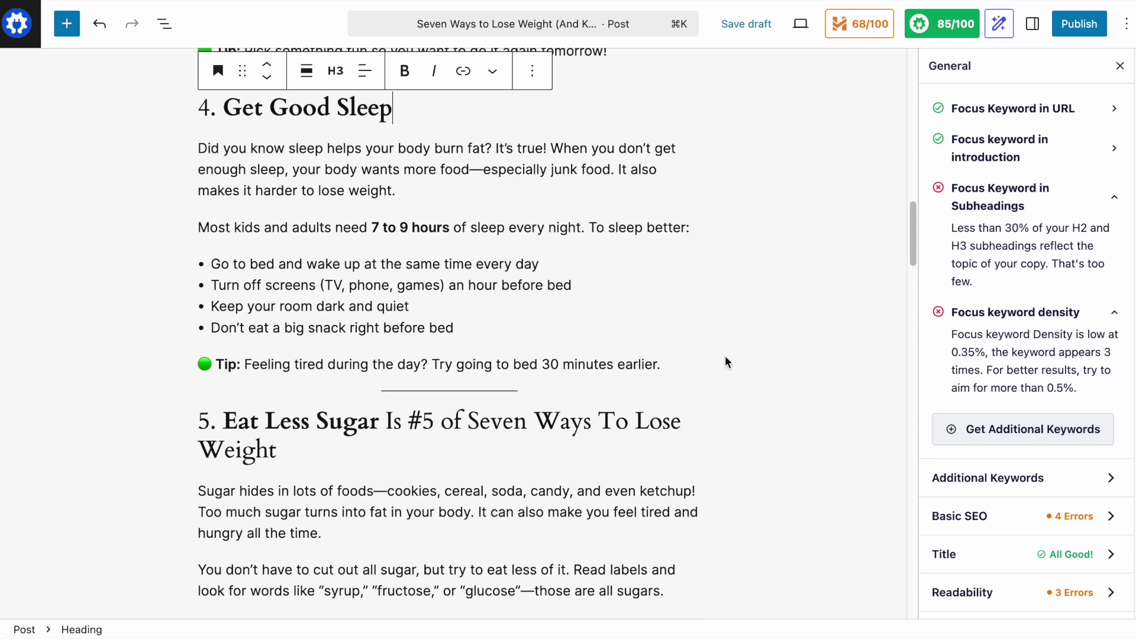
pyautogui.scroll(-2, 1005, 303)
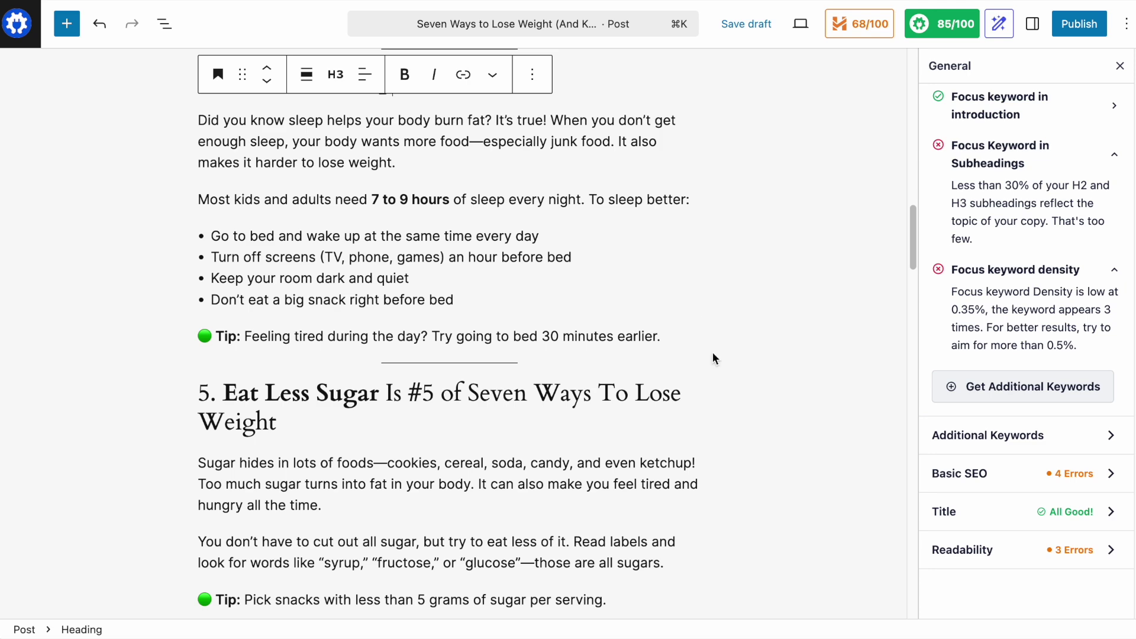
pyautogui.scroll(-2, 711, 372)
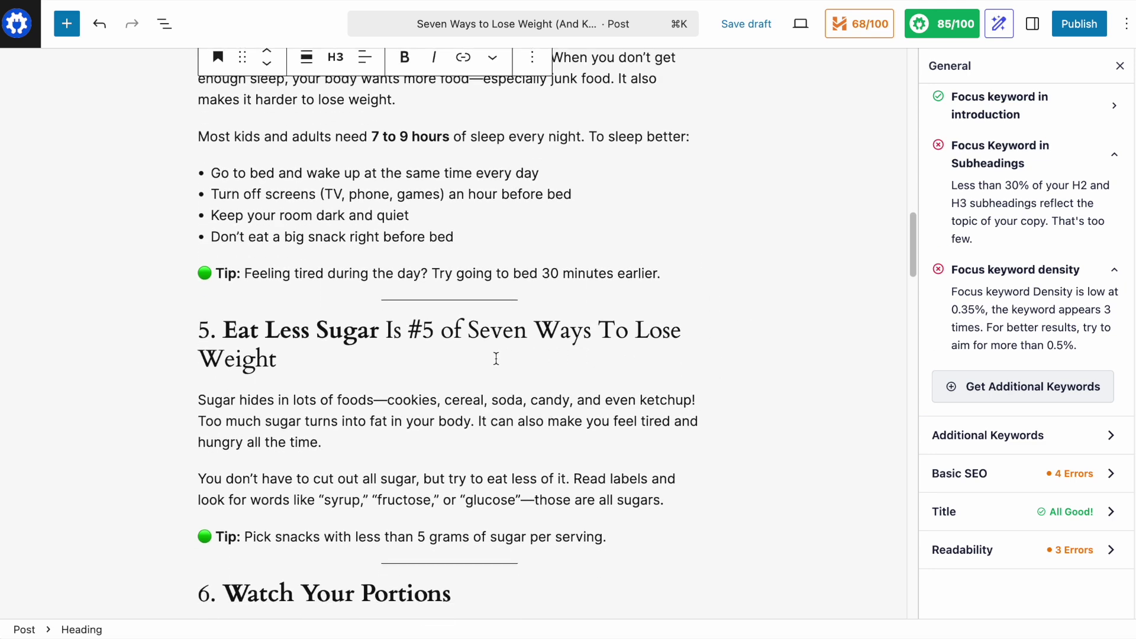
pyautogui.scroll(-5, 497, 359)
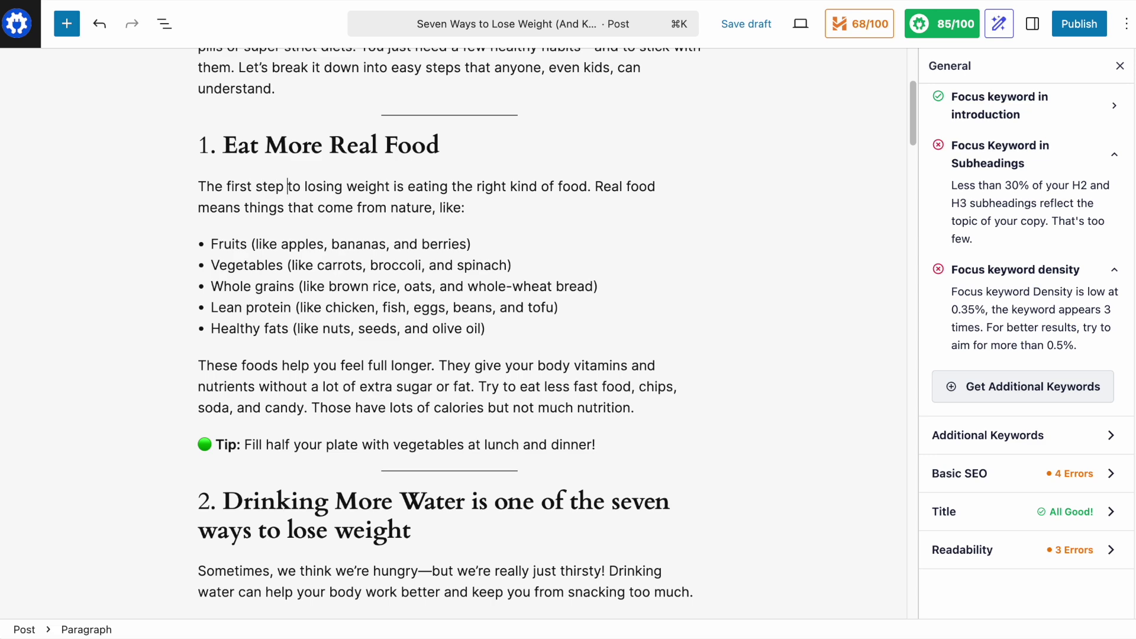
# Reword the opening sentence under "Eat More Real Food" to begin "The first step of seven ways to lose weight is"
pyautogui.write('of seven ways to lose weight')
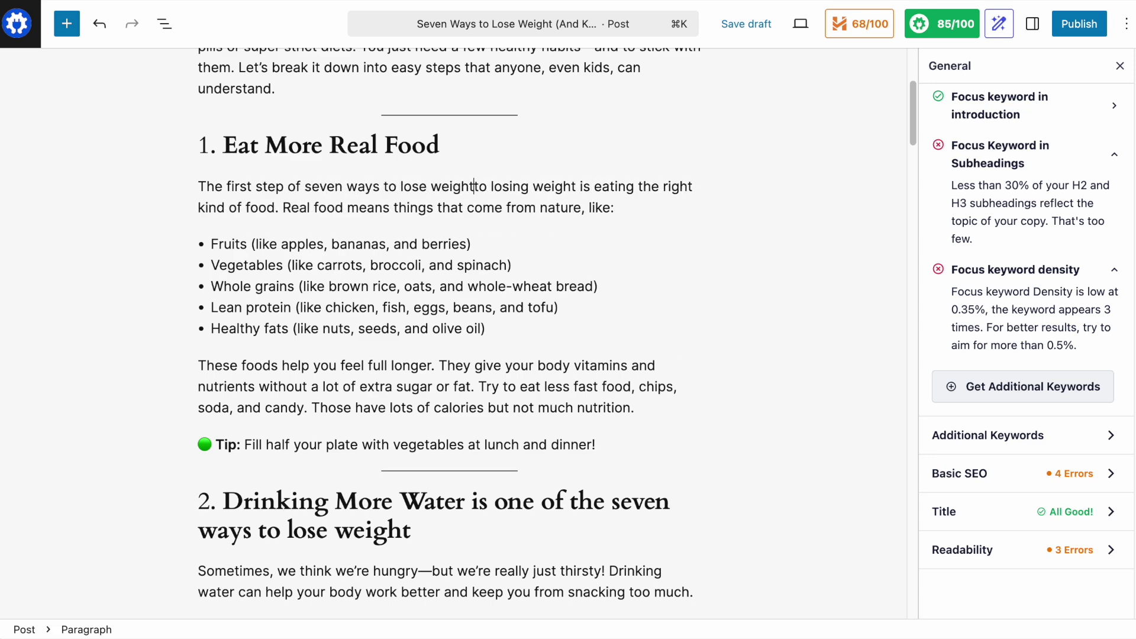
pyautogui.write(' is')
pyautogui.moveTo(598, 186); pyautogui.dragTo(490, 186)
pyautogui.press('BackSpace')
# Add "Drinking water is #2 in our seven ways to lose weight." to the end of the "6 to 8 cups" paragraph
pyautogui.scroll(-5, 611, 288)
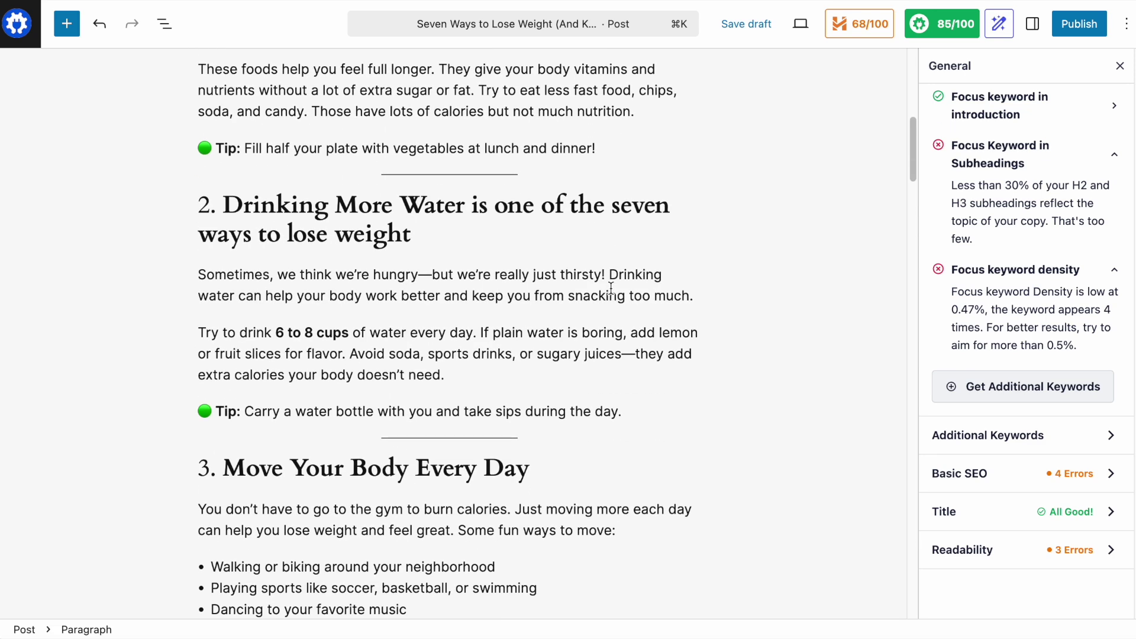
pyautogui.scroll(-1, 611, 288)
pyautogui.click(457, 375)
pyautogui.write('Drinking wat')
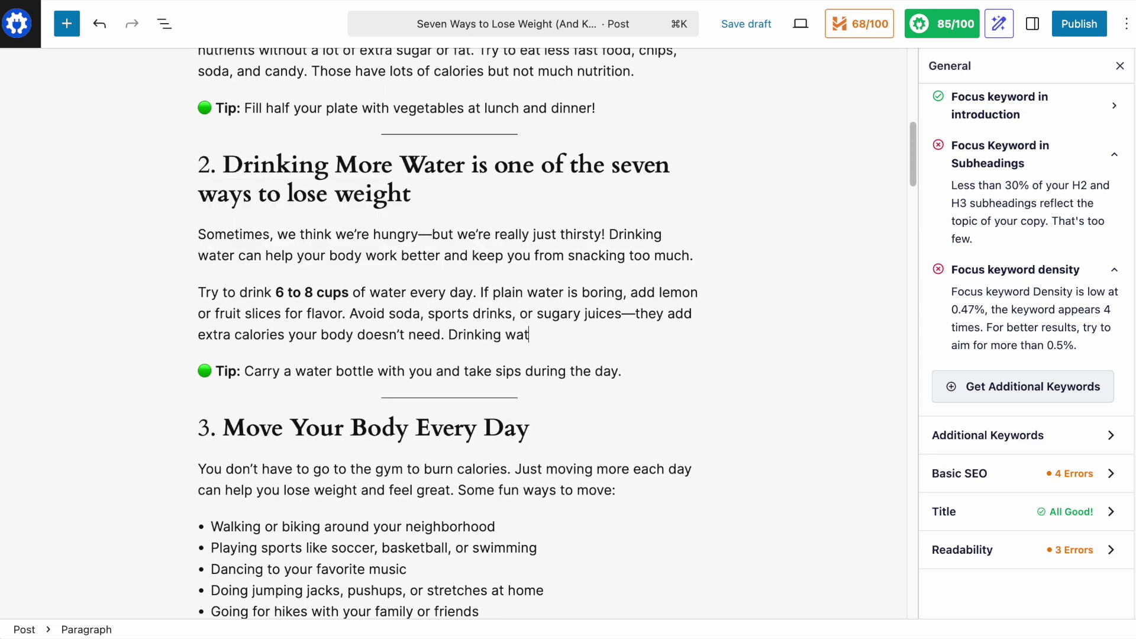
pyautogui.write('er is #2 in our seven ways to lose weight.')
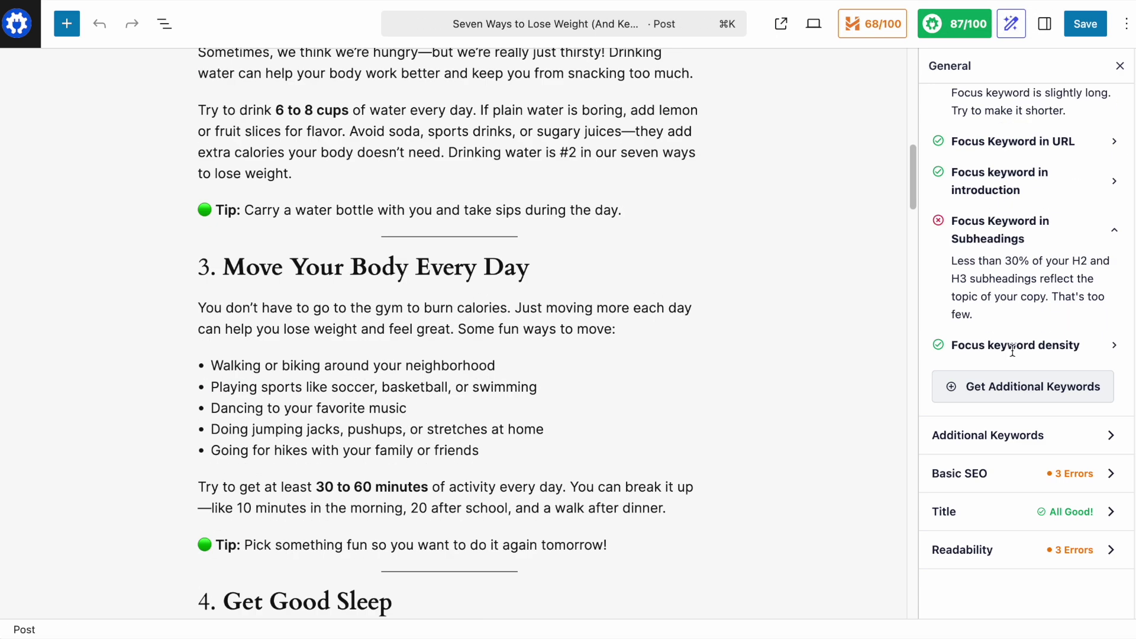
# Review the focus keyword checks for "Seven Ways to Lose Weight", including keyword length, subheadings and density, and the remaining SEO sections
pyautogui.scroll(10, 1012, 350)
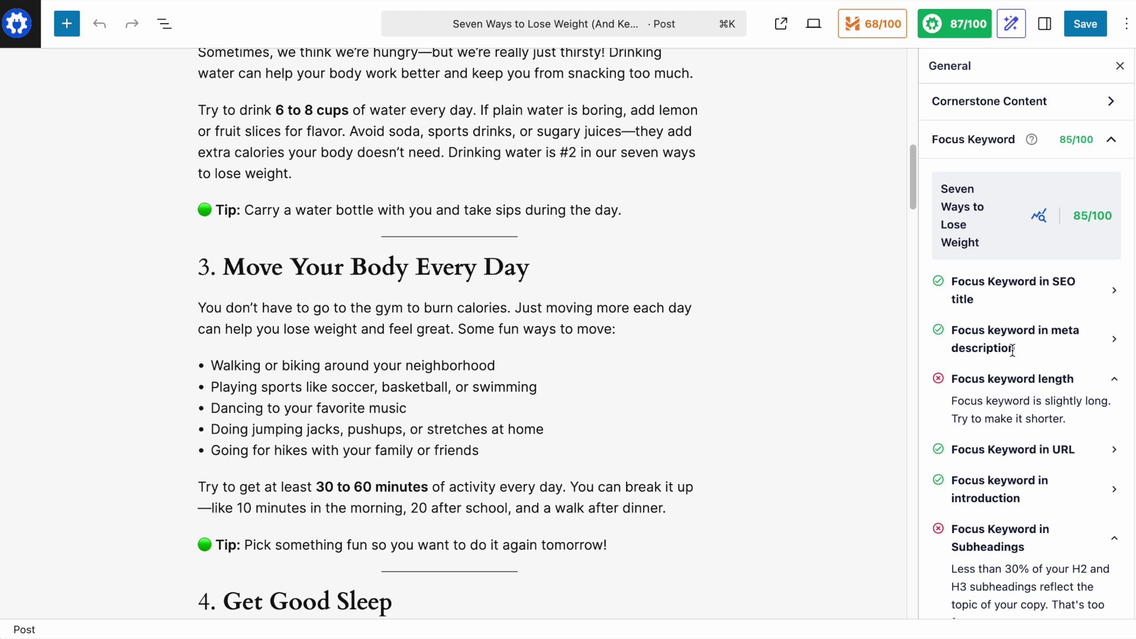
pyautogui.scroll(-4, 1012, 349)
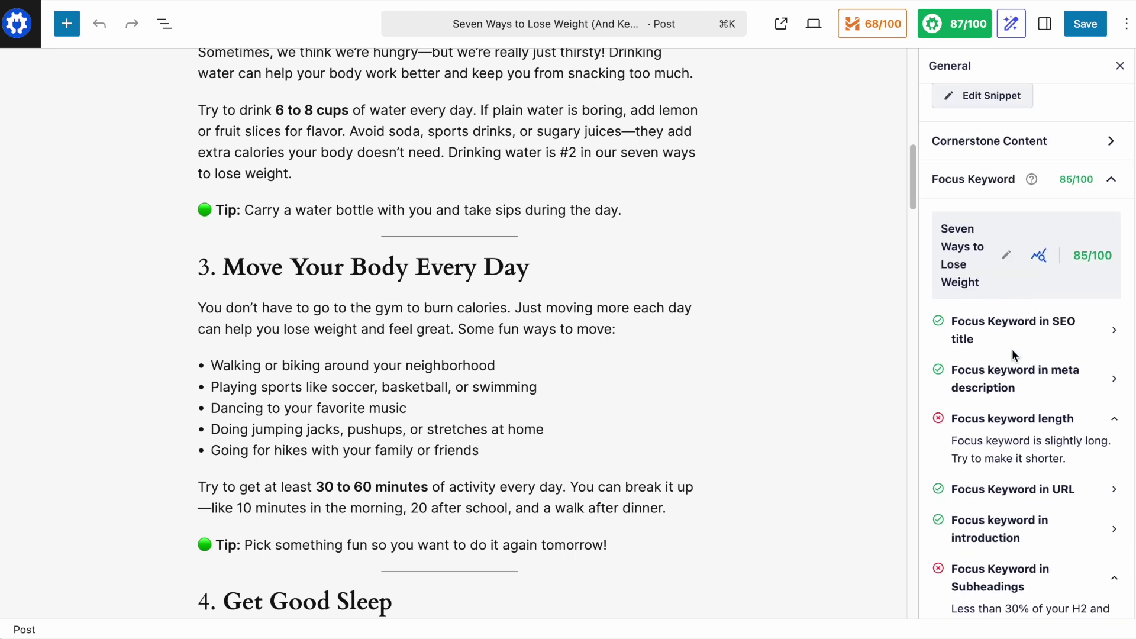
pyautogui.scroll(-3, 1012, 349)
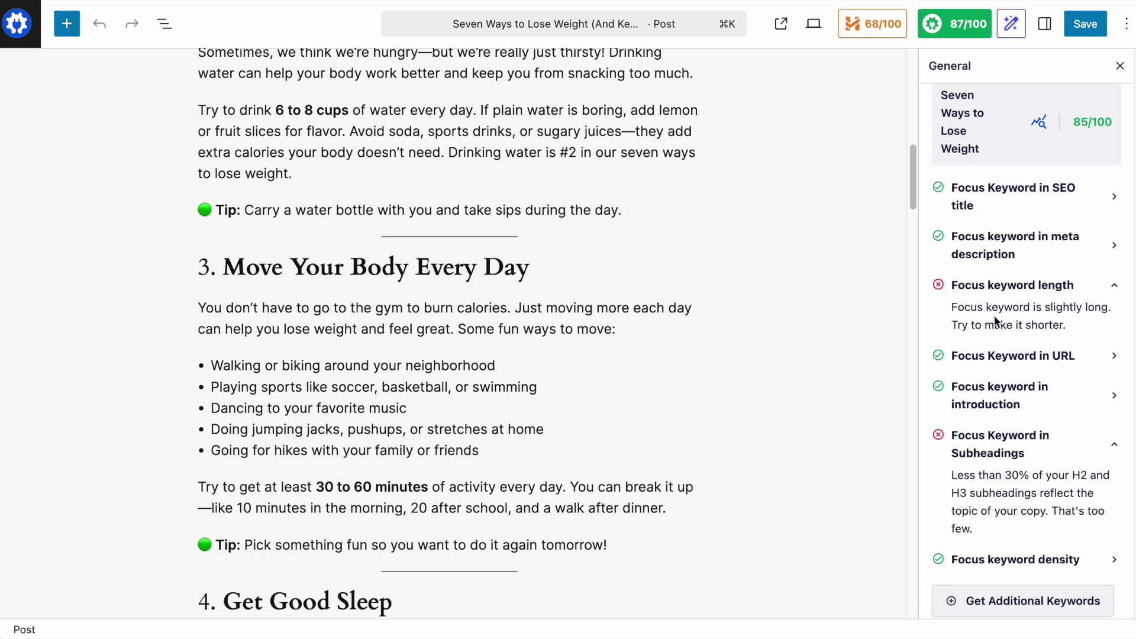
pyautogui.scroll(-1, 1010, 278)
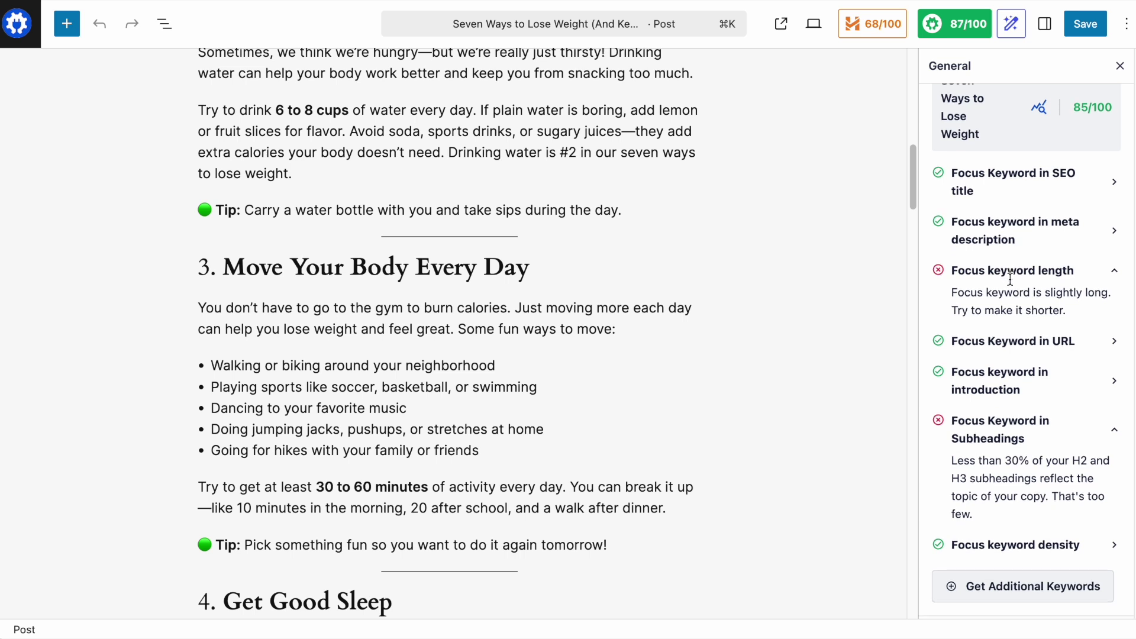
pyautogui.scroll(-5, 1010, 279)
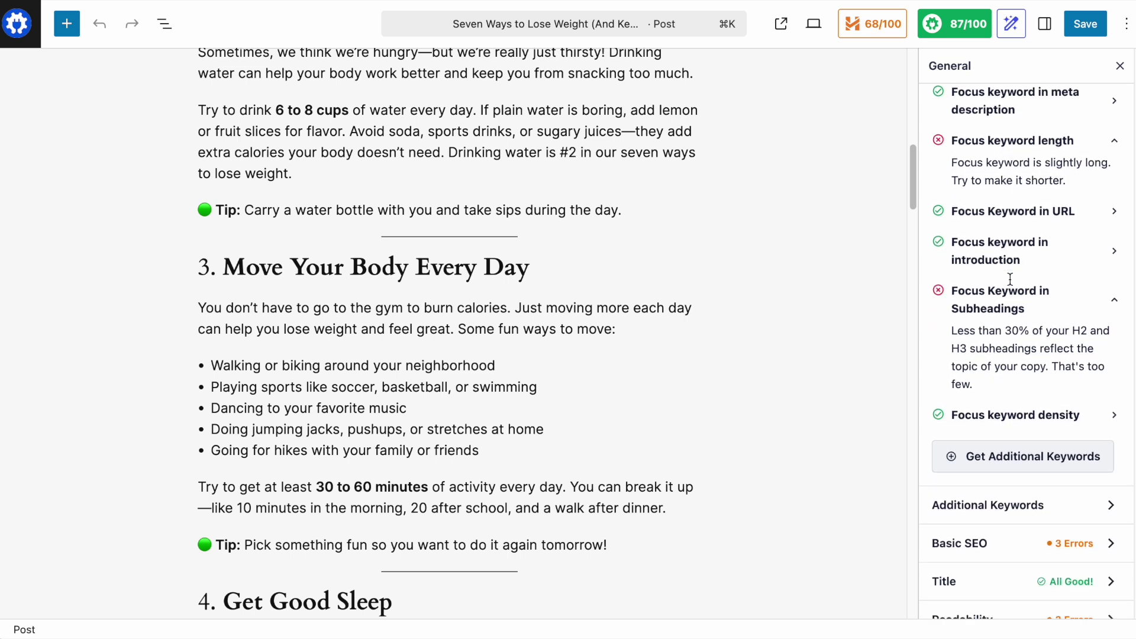
pyautogui.scroll(-1, 1011, 279)
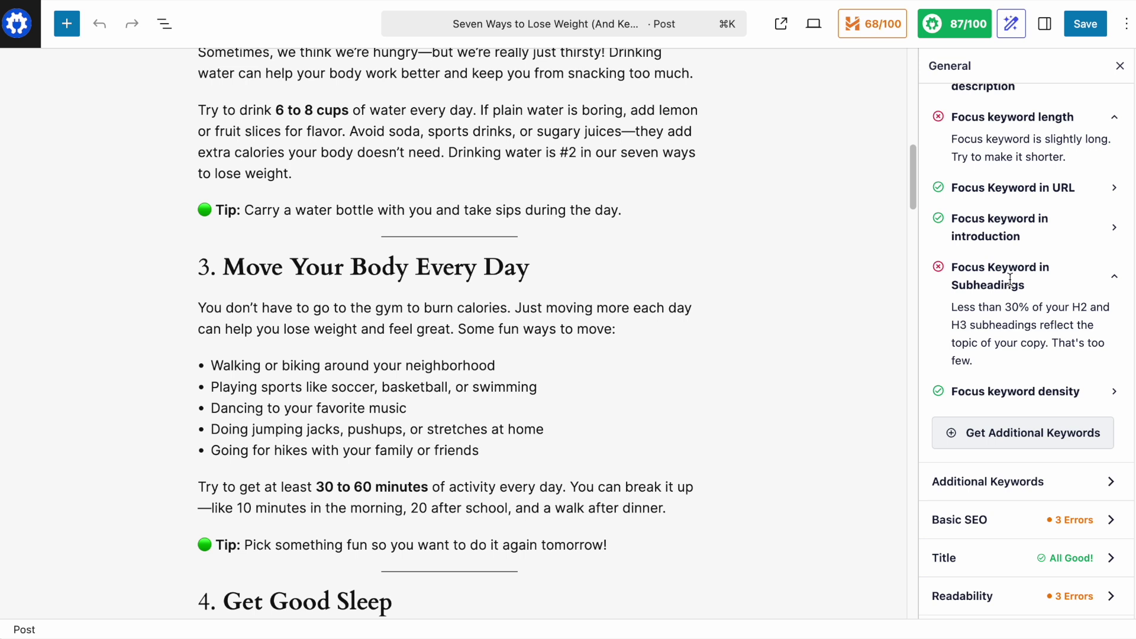
pyautogui.scroll(-2, 1010, 279)
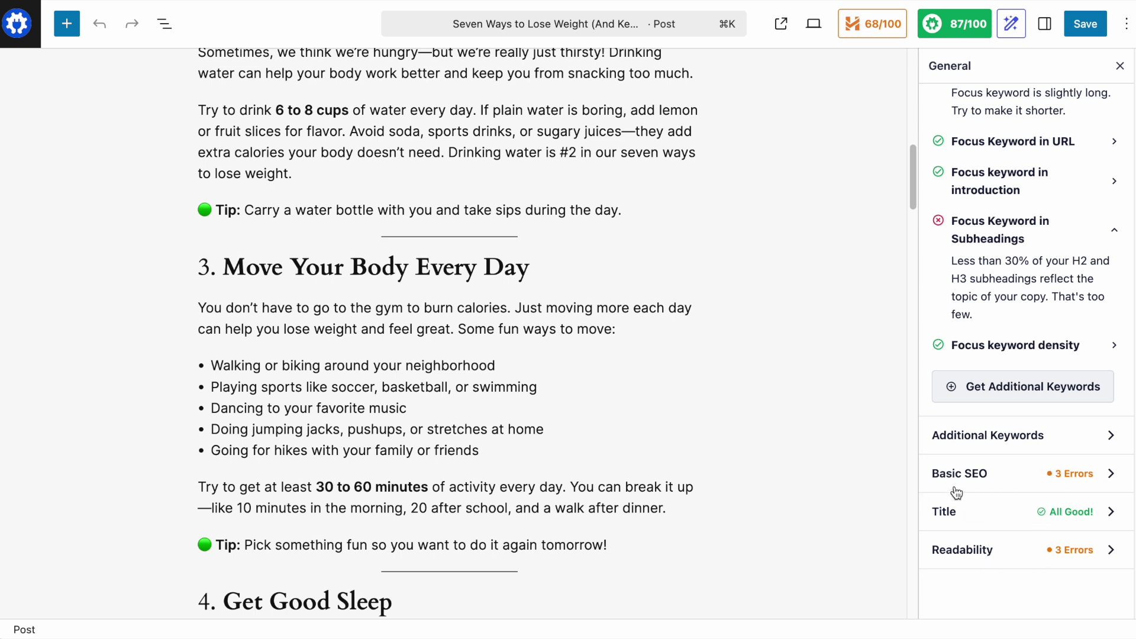
pyautogui.scroll(5, 1010, 311)
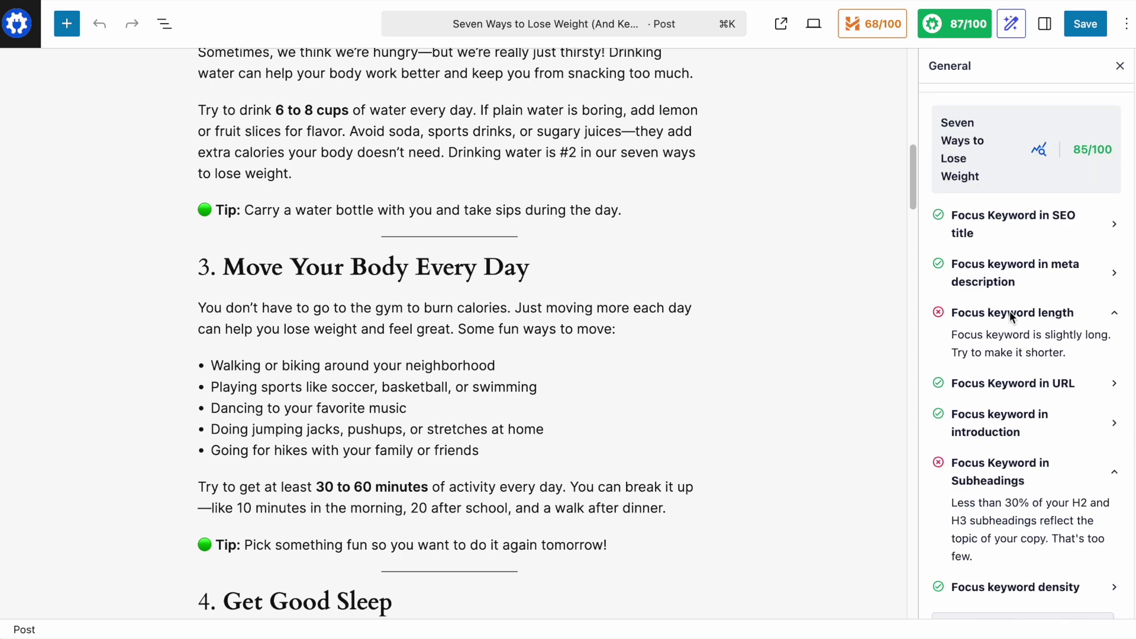
pyautogui.scroll(1, 1010, 310)
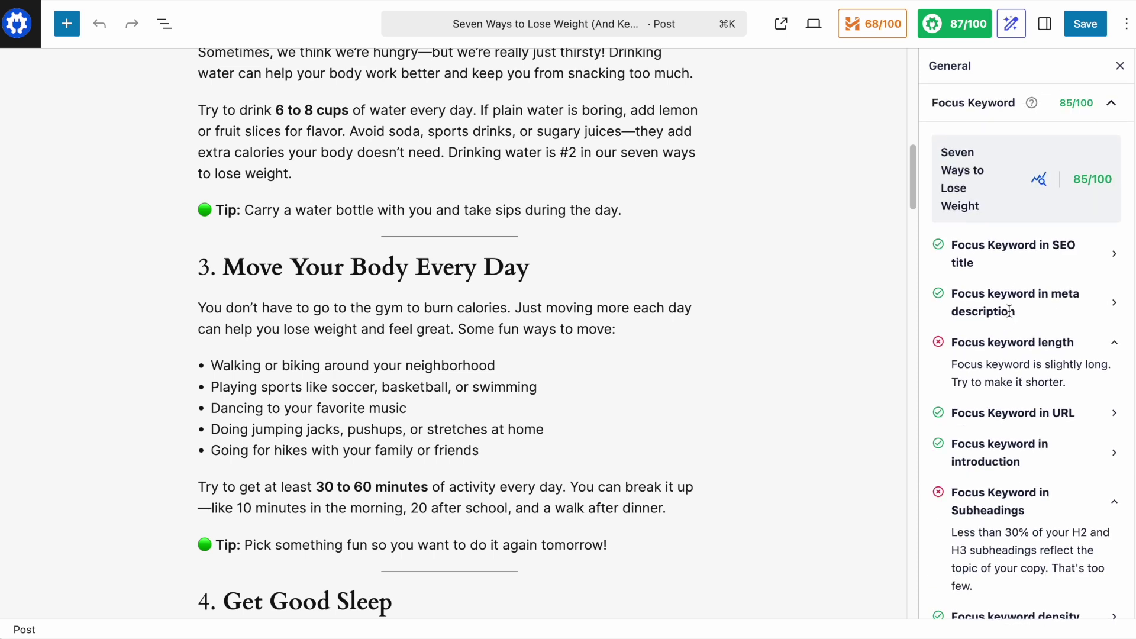
# Save the weight loss post with its keyword edits
pyautogui.moveTo(1054, 222)
pyautogui.click(1094, 27)
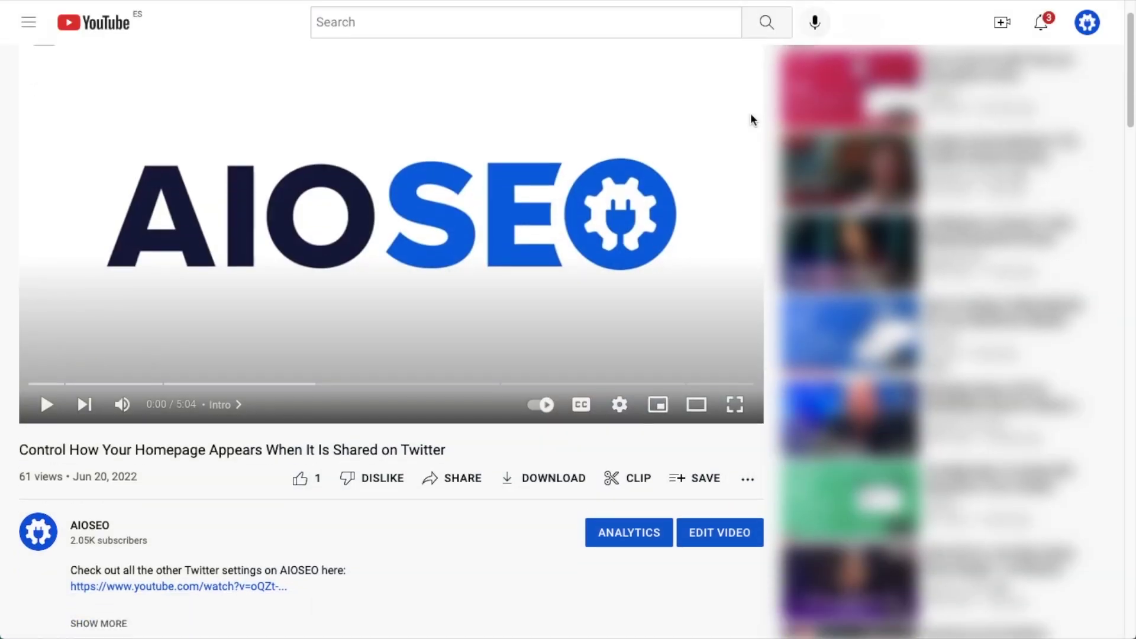
# On the AIOSEO YouTube video page, expand the full description and open the aioseo.com link under "Grab Your Copy Of All In One SEO Here"
pyautogui.scroll(-1, 751, 119)
pyautogui.scroll(-3, 751, 122)
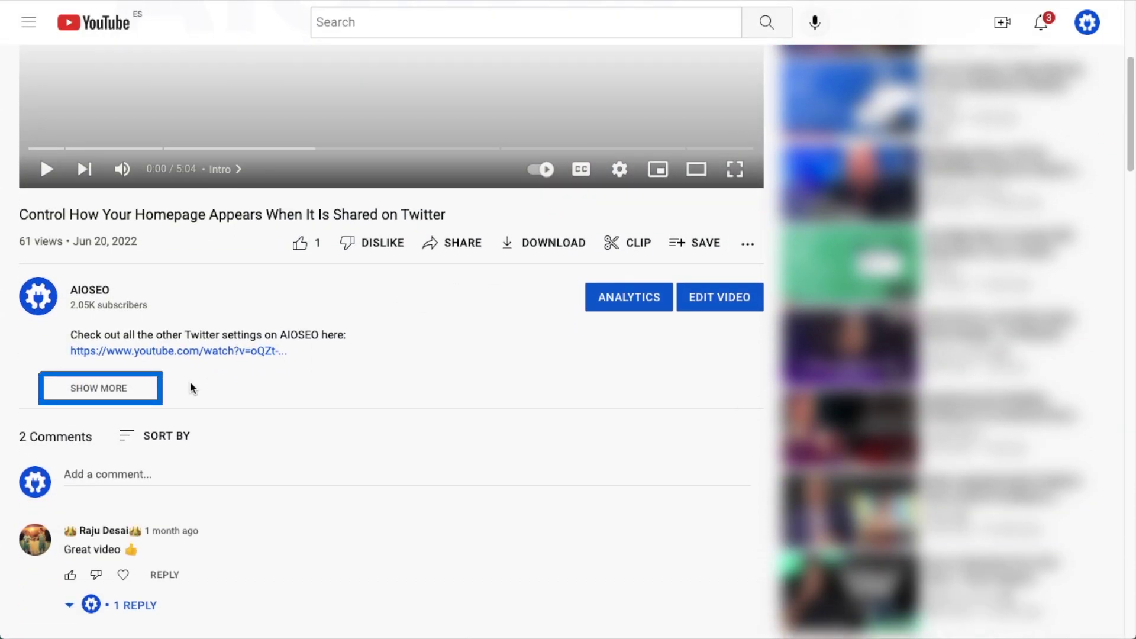
pyautogui.click(118, 388)
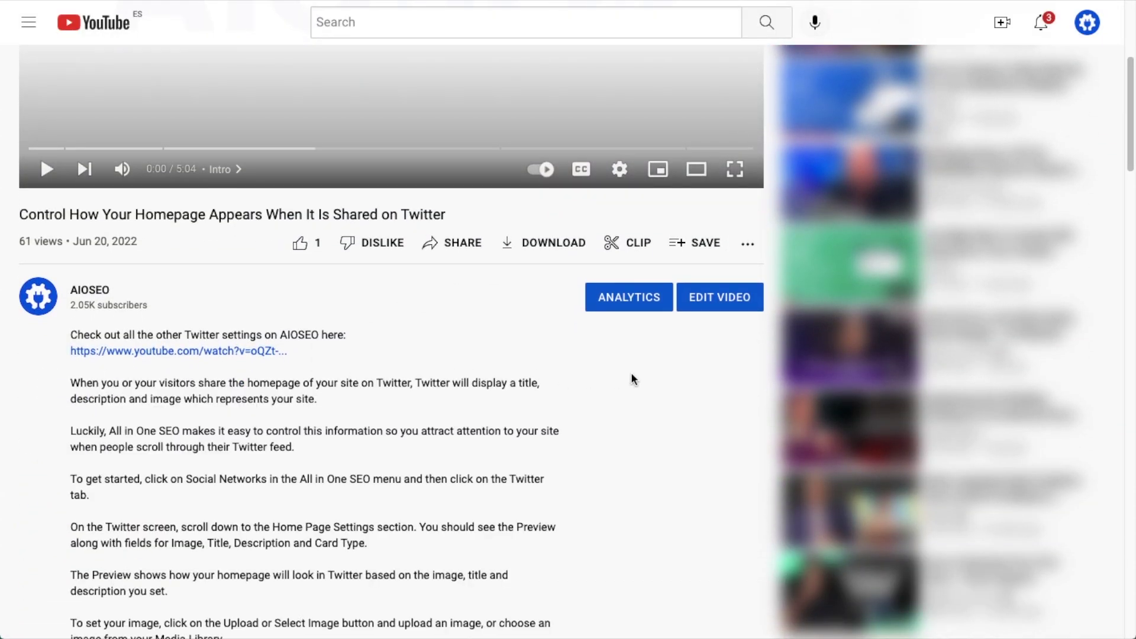
pyautogui.scroll(-12, 631, 376)
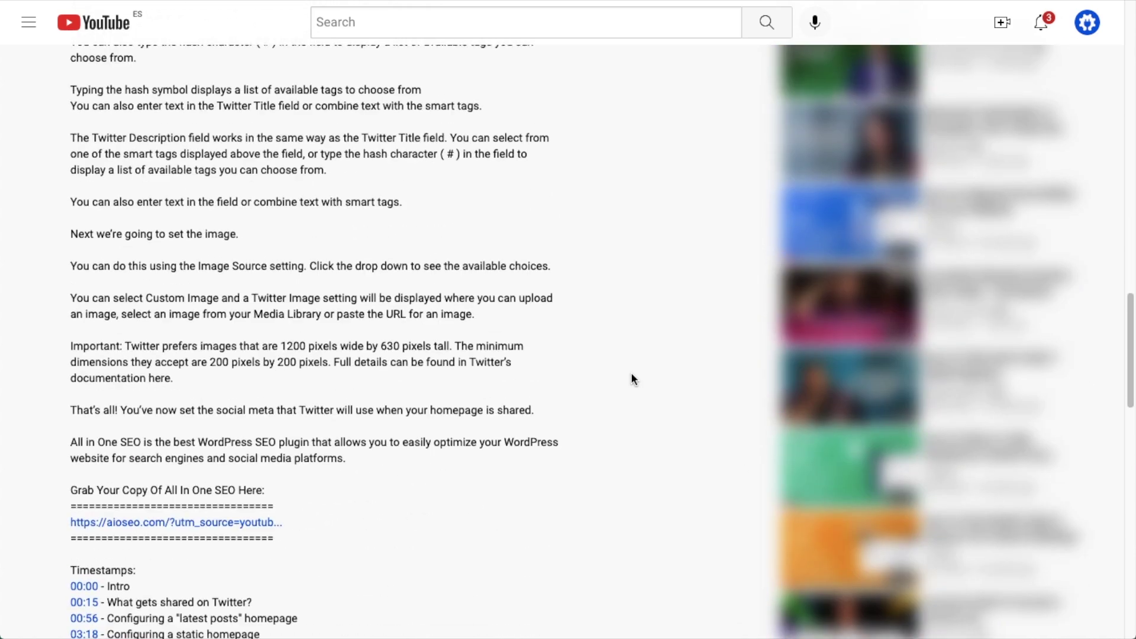
pyautogui.scroll(-2, 631, 377)
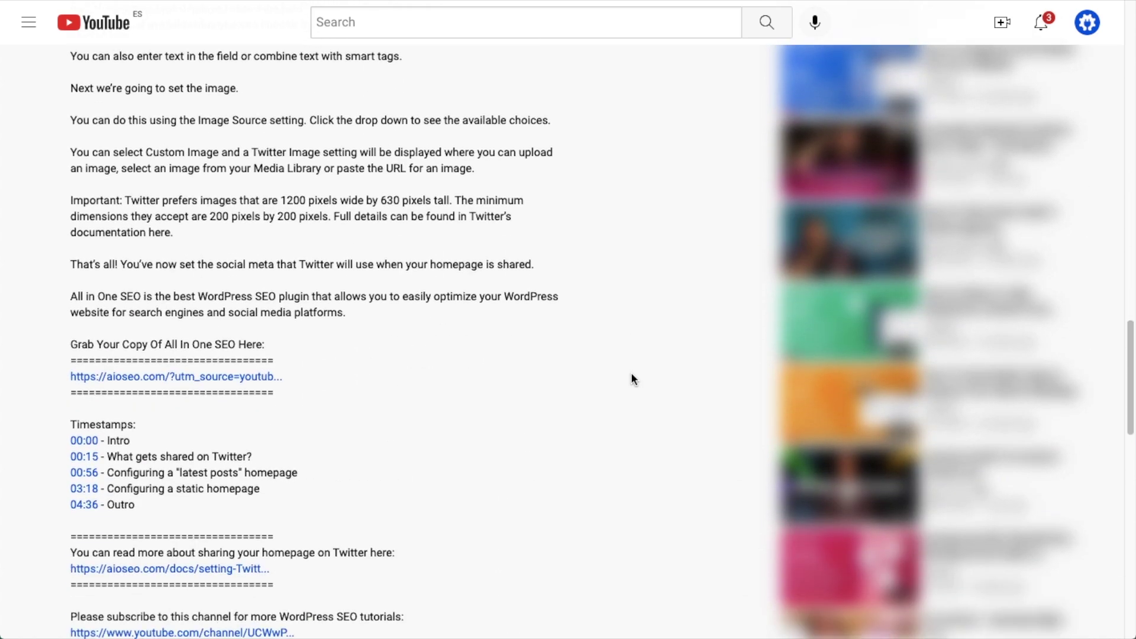
pyautogui.click(217, 380)
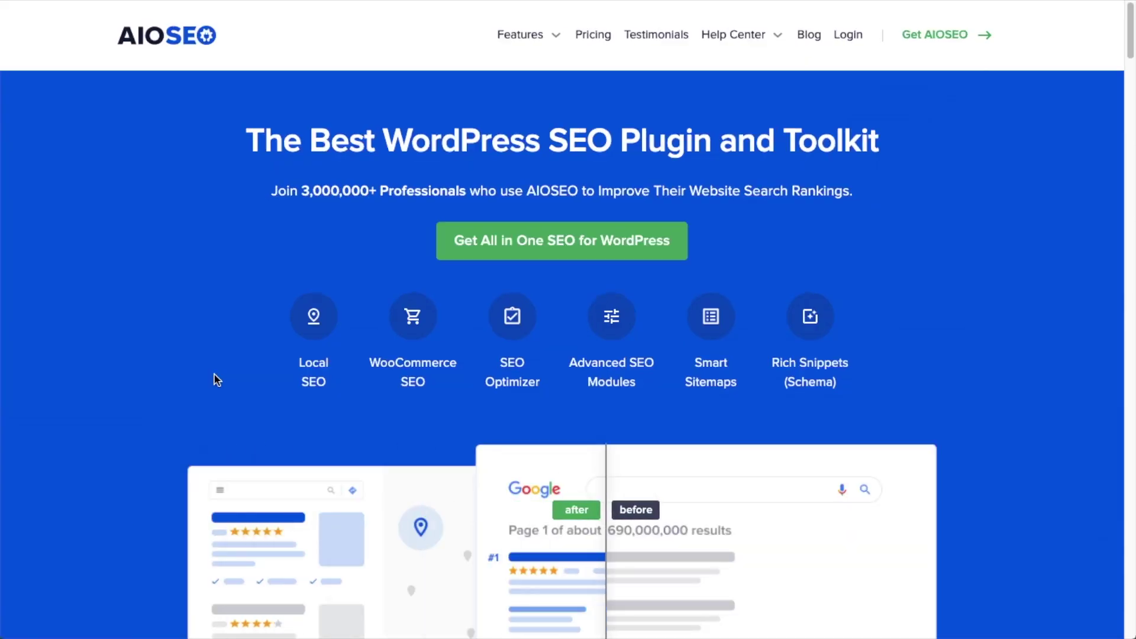